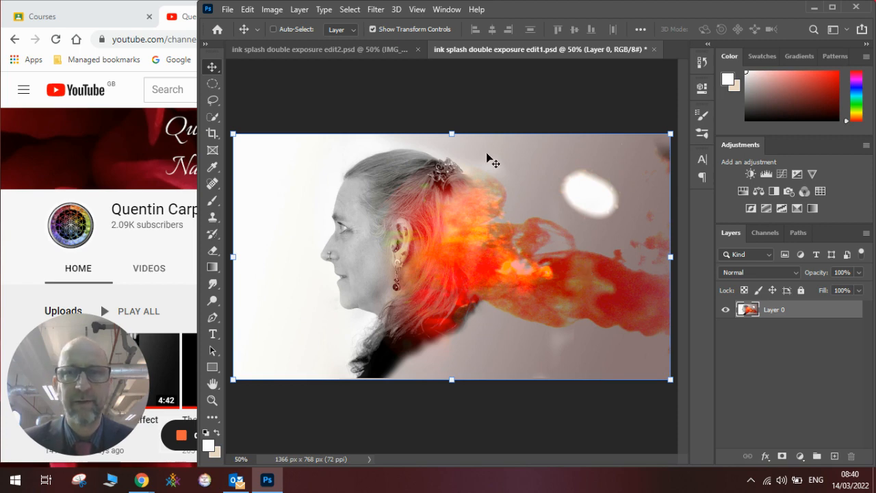
Step: Convert the portrait photo in ink splash double exposure edit2.psd to black and white with the Default preset
{"action": "left_click", "coordinate": [330, 54]}
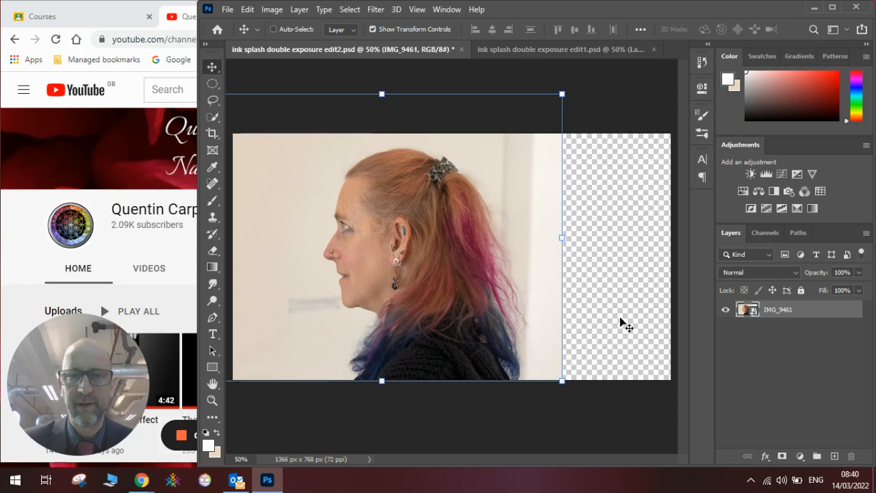
{"action": "left_click", "coordinate": [273, 9]}
{"action": "mouse_move", "coordinate": [309, 43]}
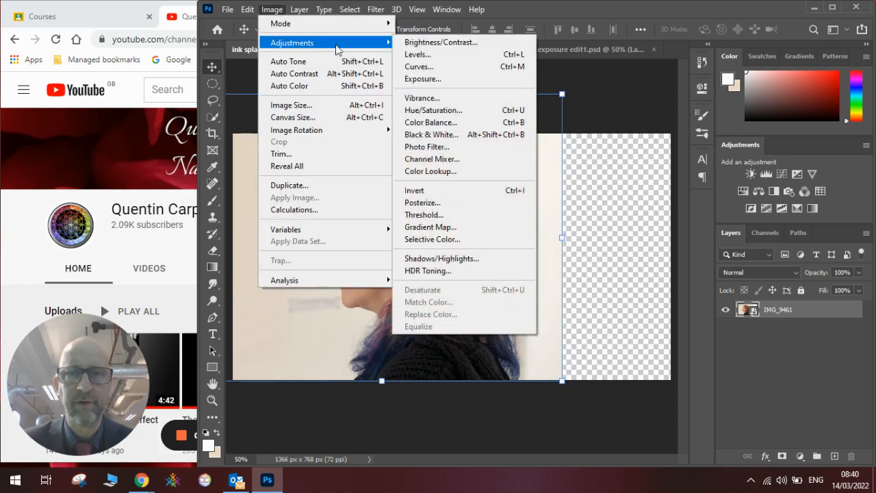
{"action": "left_click", "coordinate": [465, 137]}
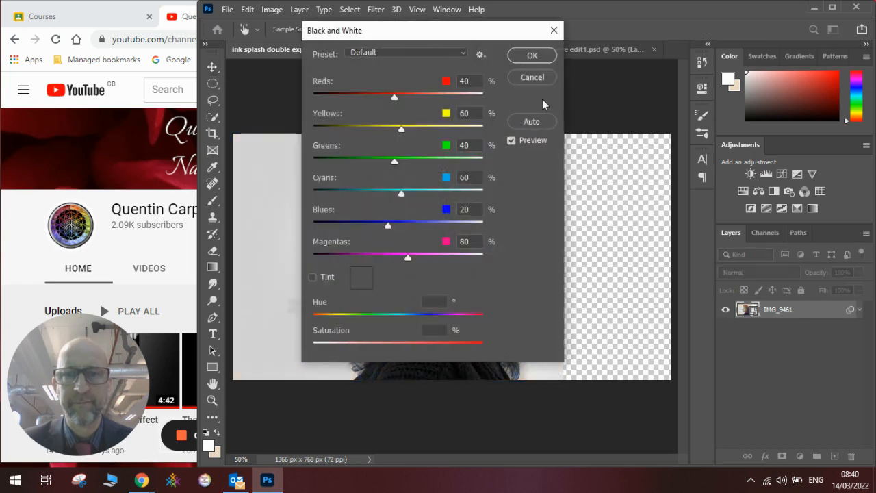
{"action": "left_click", "coordinate": [533, 57]}
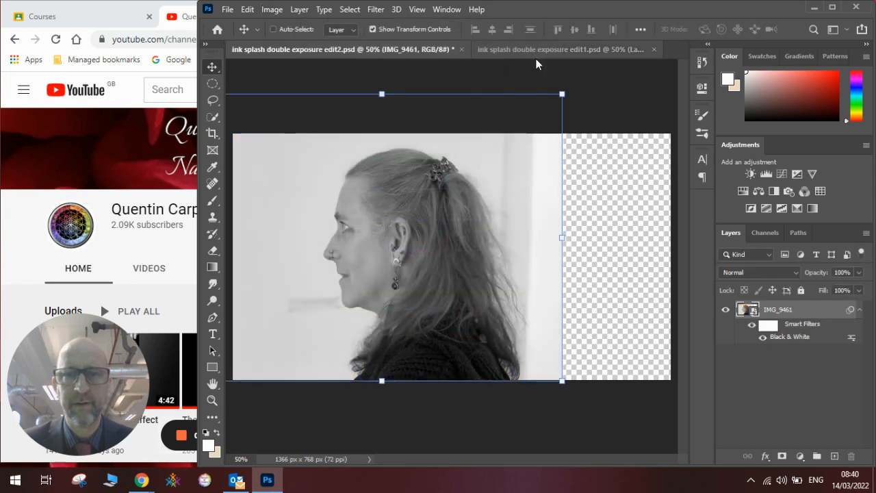
Step: Apply a Levels adjustment to the portrait with input shadows 12, midtones 0.70 and highlights 229
{"action": "left_click", "coordinate": [271, 10]}
{"action": "mouse_move", "coordinate": [302, 43]}
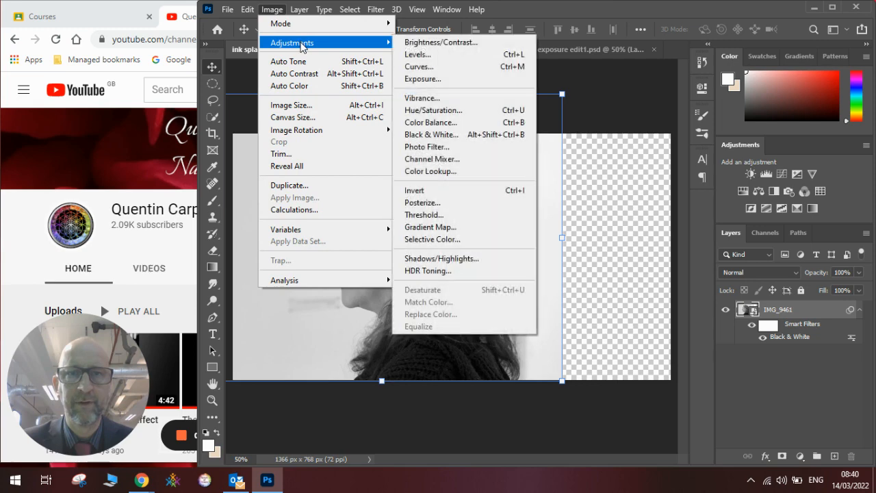
{"action": "left_click", "coordinate": [439, 55]}
{"action": "left_click_drag", "start_coordinate": [503, 67], "coordinate": [686, 66]}
{"action": "left_click_drag", "start_coordinate": [505, 207], "coordinate": [513, 208]}
{"action": "left_click_drag", "start_coordinate": [668, 207], "coordinate": [651, 207]}
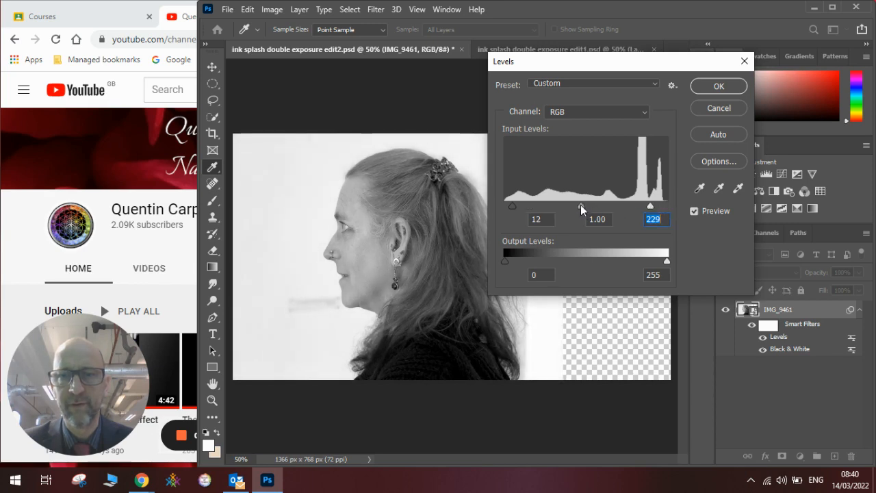
{"action": "left_click_drag", "start_coordinate": [581, 205], "coordinate": [601, 201]}
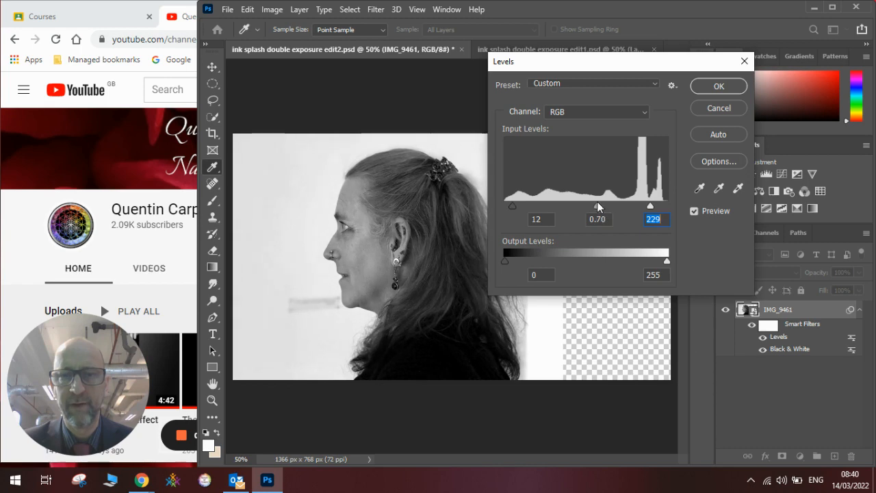
{"action": "left_click", "coordinate": [716, 85]}
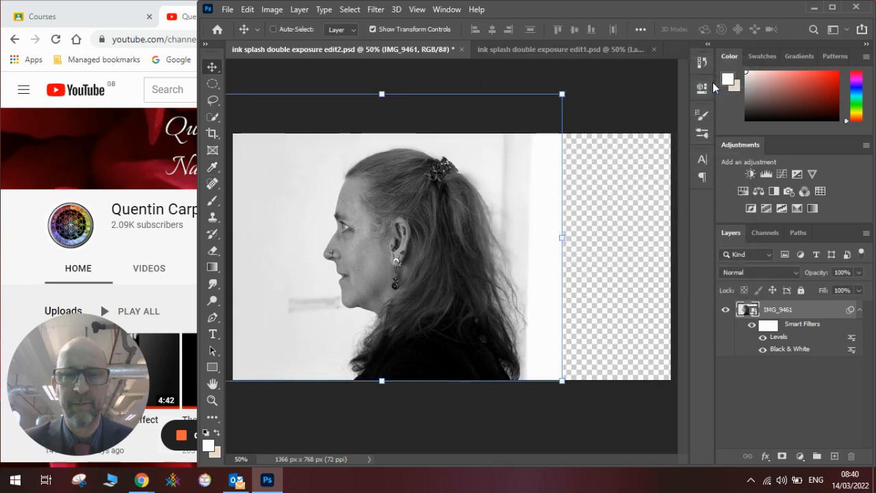
Step: Open the ink splash image from the YouTube videos folder as a separate document
{"action": "left_click", "coordinate": [228, 10]}
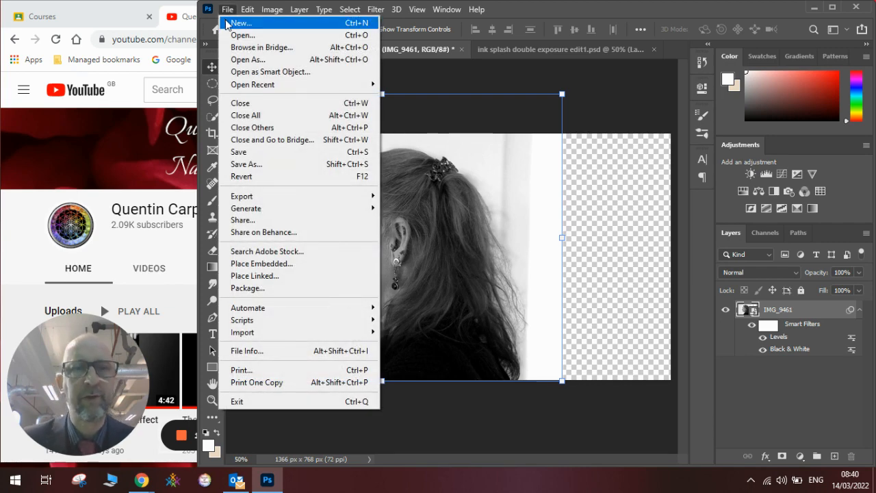
{"action": "left_click", "coordinate": [271, 40]}
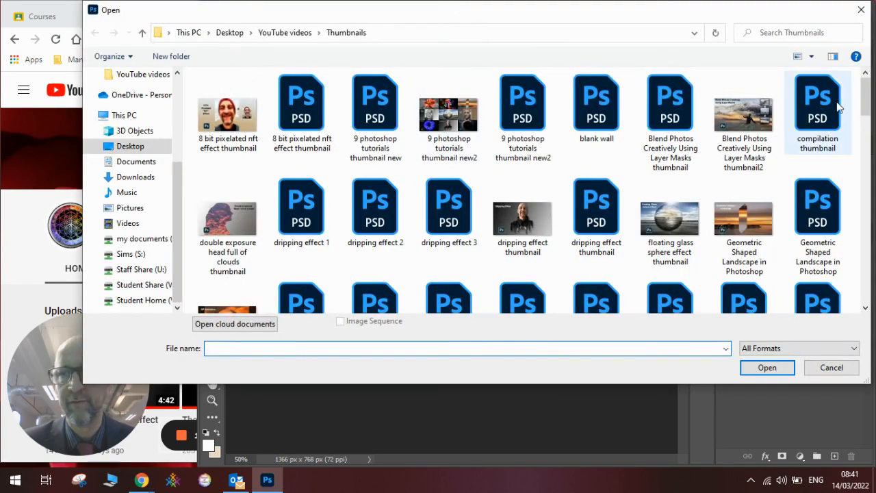
{"action": "left_click", "coordinate": [285, 32]}
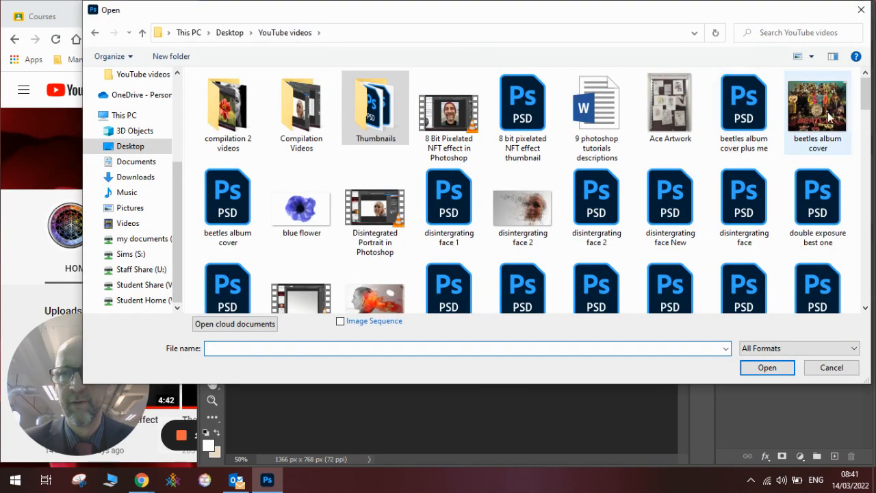
{"action": "left_click_drag", "start_coordinate": [865, 96], "coordinate": [865, 214]}
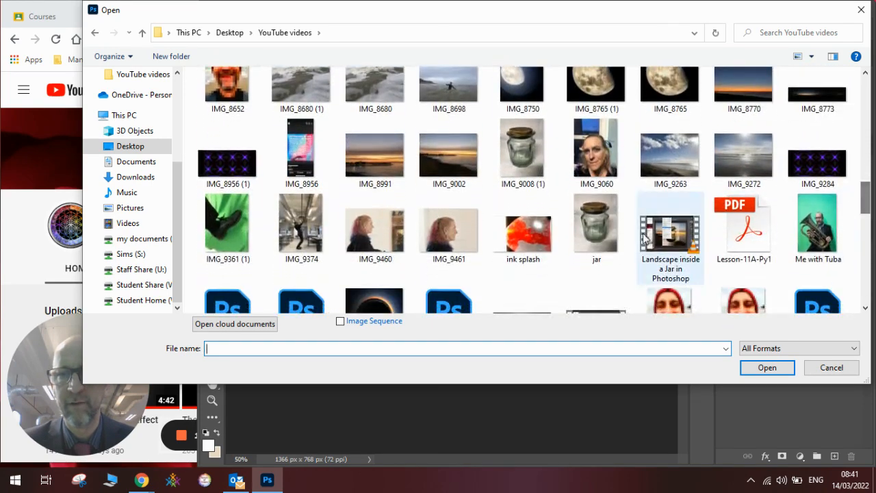
{"action": "left_click", "coordinate": [546, 241]}
{"action": "left_click", "coordinate": [760, 370]}
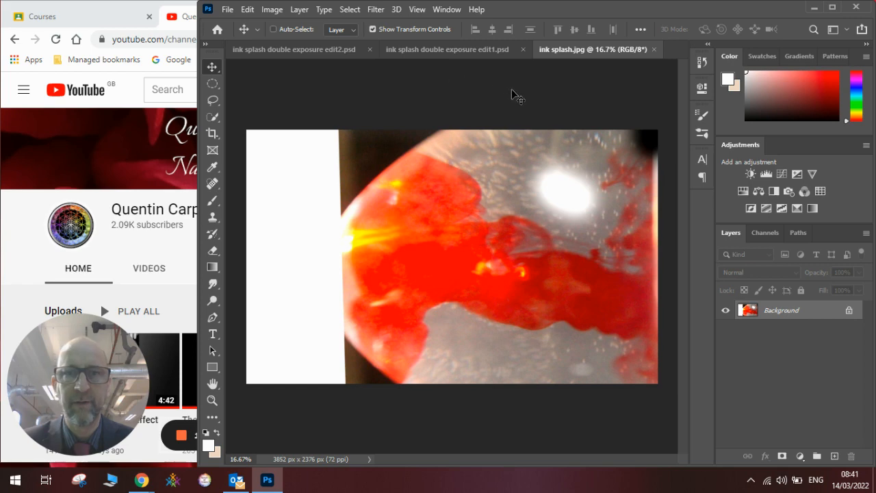
Step: Place the ink splash image as embedded in ink splash double exposure edit2.psd, shifted right to reach the canvas's right edge
{"action": "left_click", "coordinate": [345, 48]}
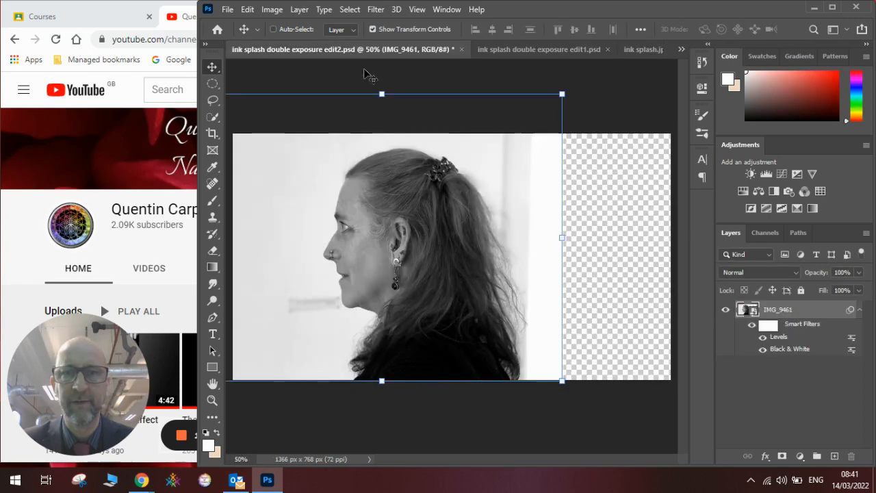
{"action": "left_click", "coordinate": [637, 49]}
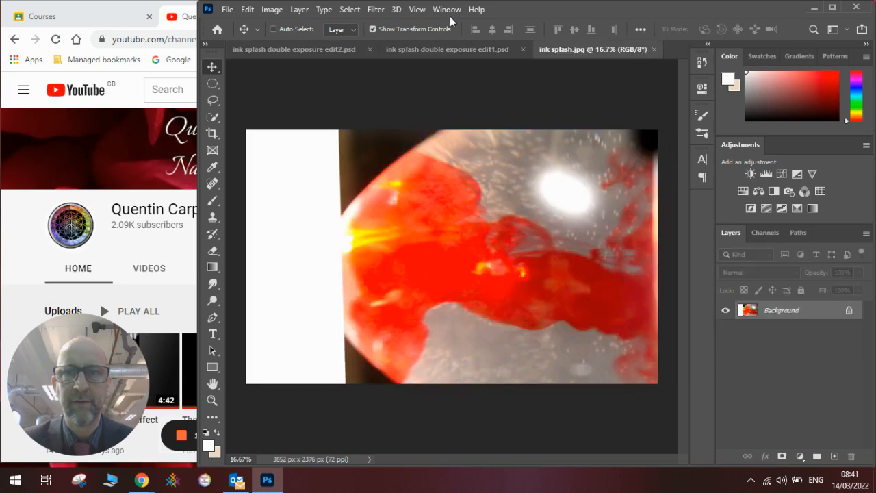
{"action": "left_click", "coordinate": [325, 49]}
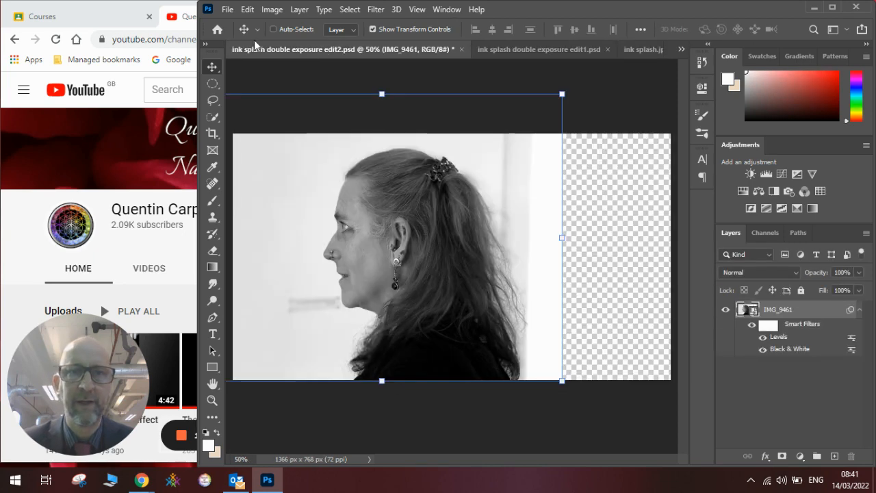
{"action": "left_click", "coordinate": [228, 9]}
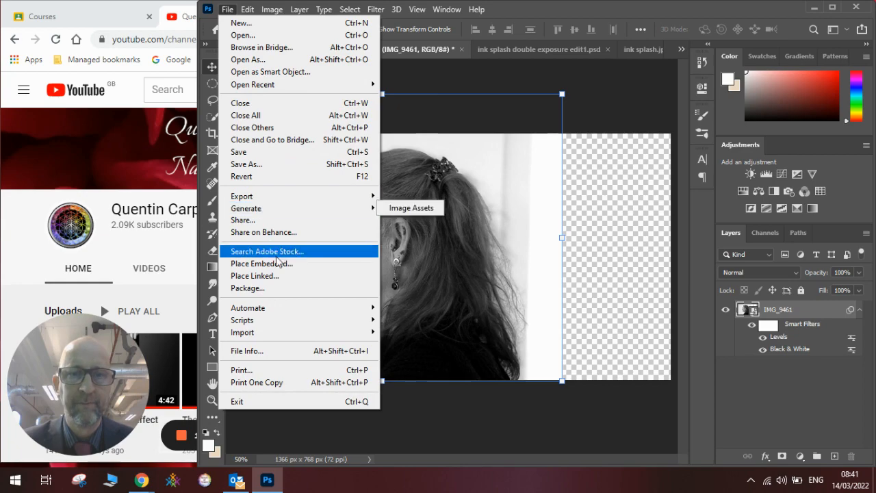
{"action": "left_click", "coordinate": [297, 264]}
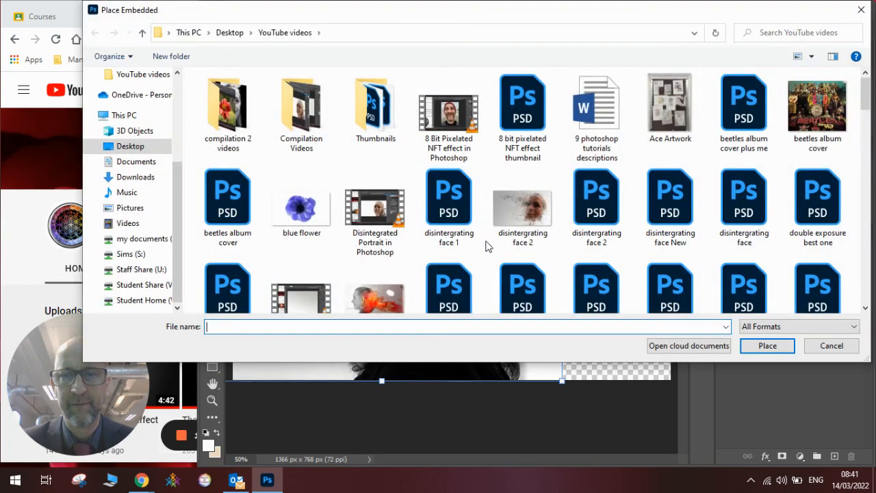
{"action": "left_click_drag", "start_coordinate": [867, 107], "coordinate": [869, 214]}
{"action": "left_click", "coordinate": [523, 171]}
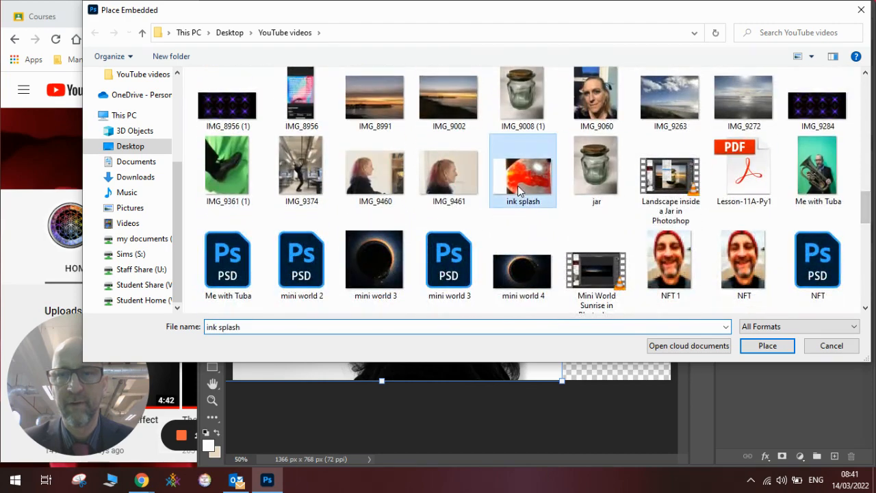
{"action": "left_click", "coordinate": [761, 342]}
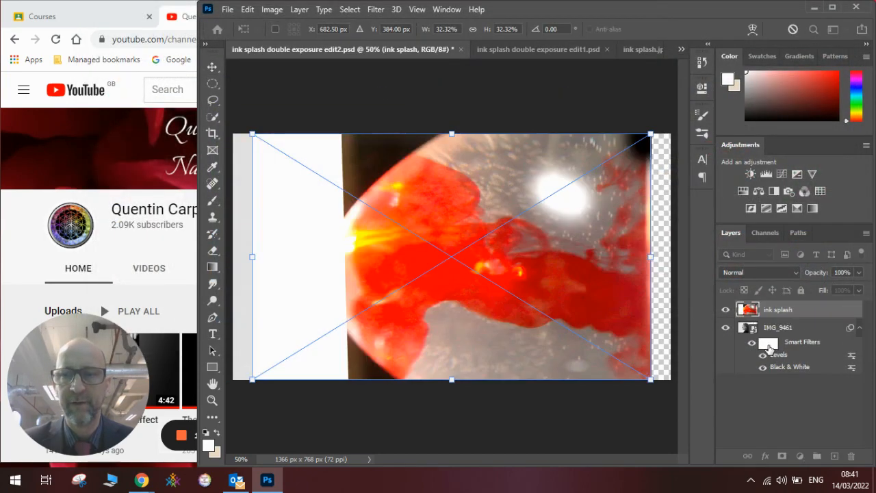
{"action": "left_click_drag", "start_coordinate": [540, 278], "coordinate": [563, 278]}
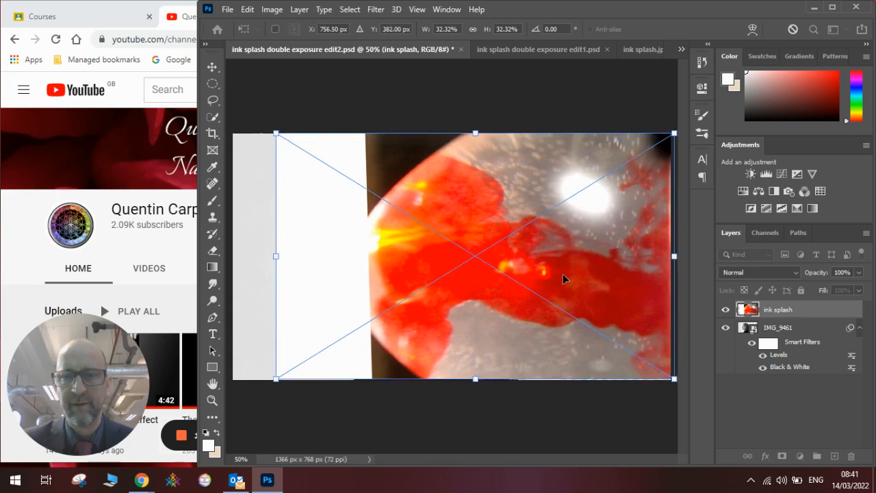
{"action": "key", "text": "Return"}
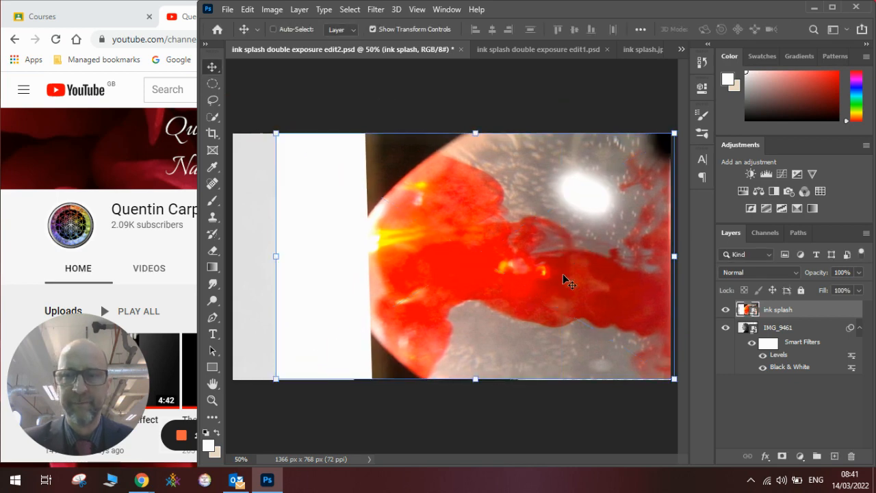
Step: Rasterize the IMG_9461 and ink splash layers
{"action": "left_click", "coordinate": [775, 328]}
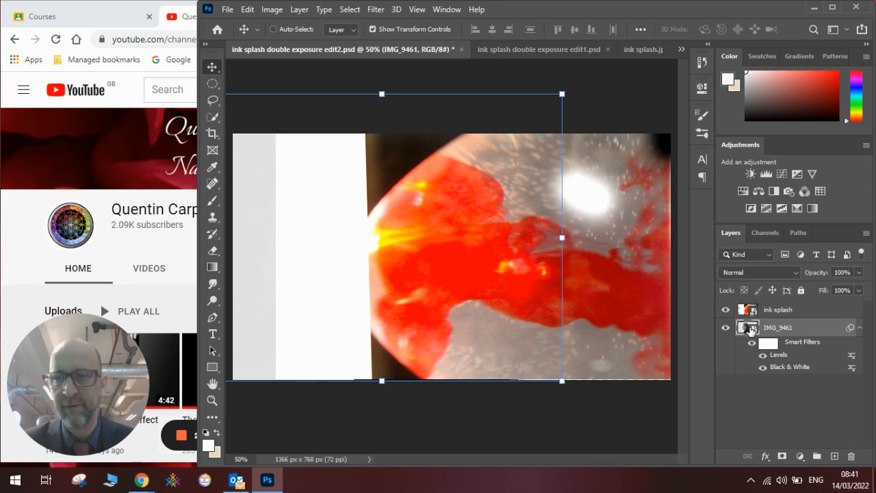
{"action": "right_click", "coordinate": [753, 331]}
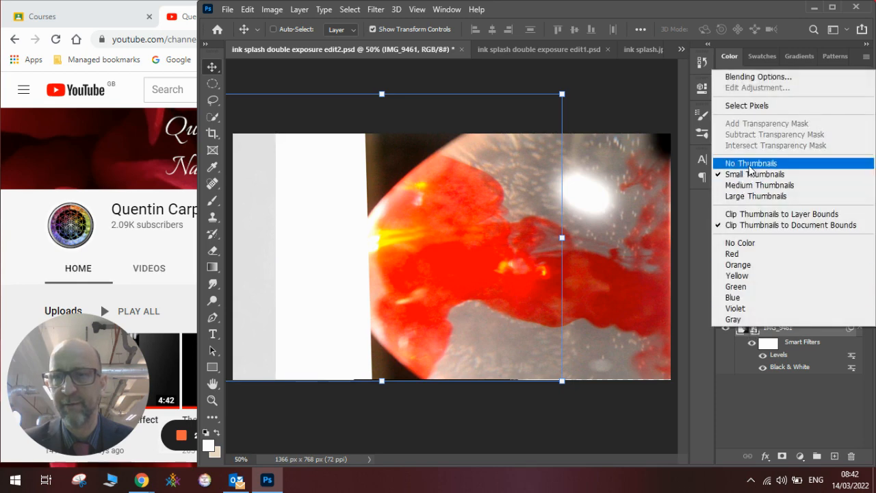
{"action": "left_click", "coordinate": [770, 408]}
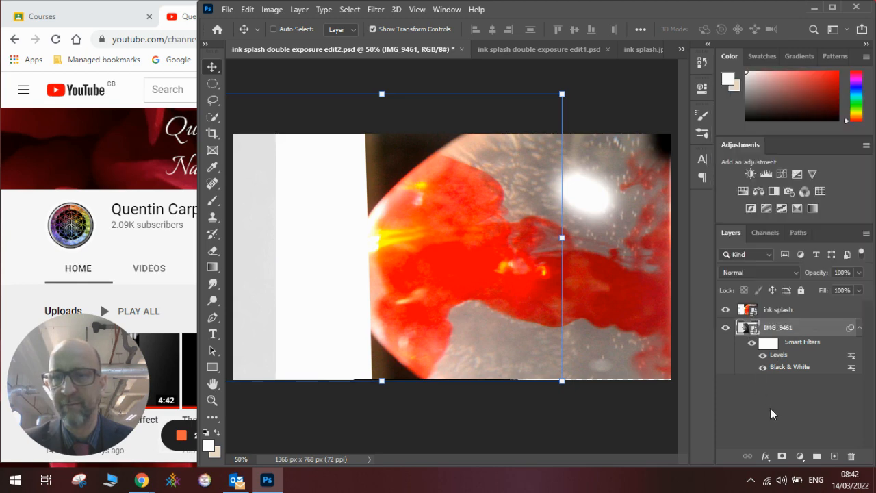
{"action": "right_click", "coordinate": [794, 333]}
{"action": "left_click", "coordinate": [685, 241]}
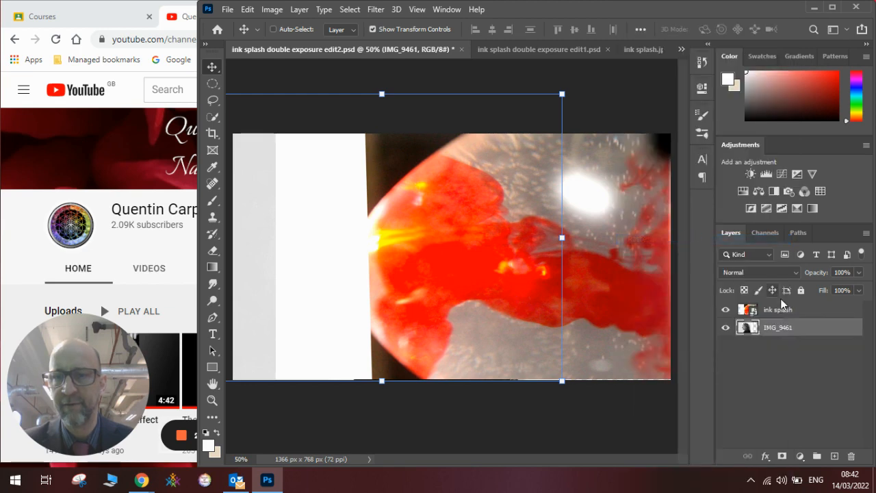
{"action": "left_click", "coordinate": [786, 312]}
{"action": "right_click", "coordinate": [788, 315]}
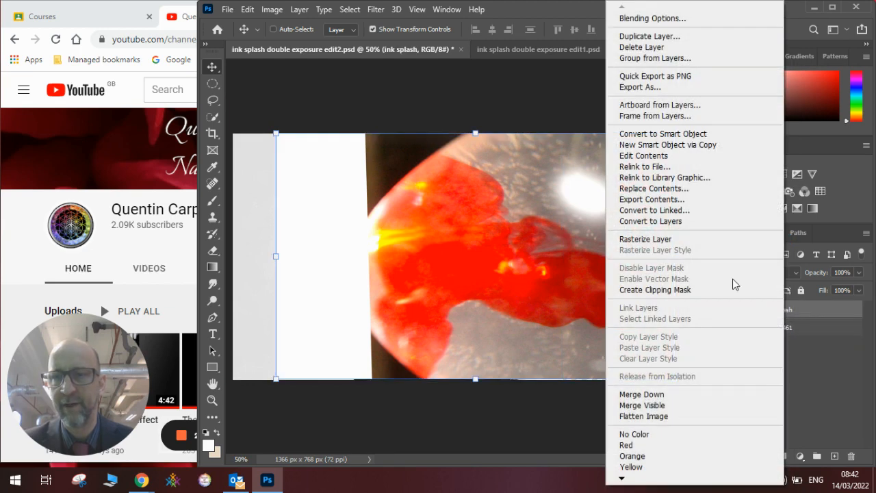
{"action": "left_click", "coordinate": [708, 241]}
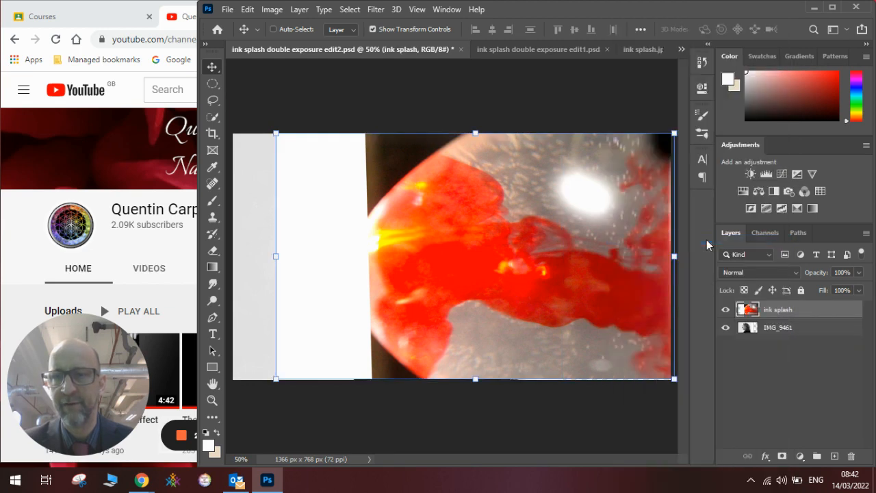
Step: Add a new empty layer beneath the portrait and hide the ink splash and IMG_9461 layers
{"action": "left_click", "coordinate": [835, 456]}
{"action": "left_click_drag", "start_coordinate": [788, 312], "coordinate": [796, 352]}
{"action": "left_click", "coordinate": [726, 328]}
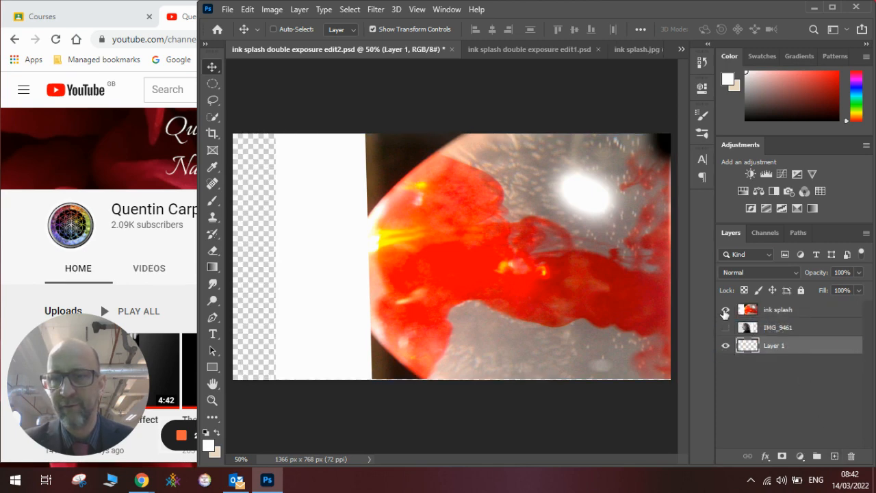
{"action": "left_click", "coordinate": [726, 309]}
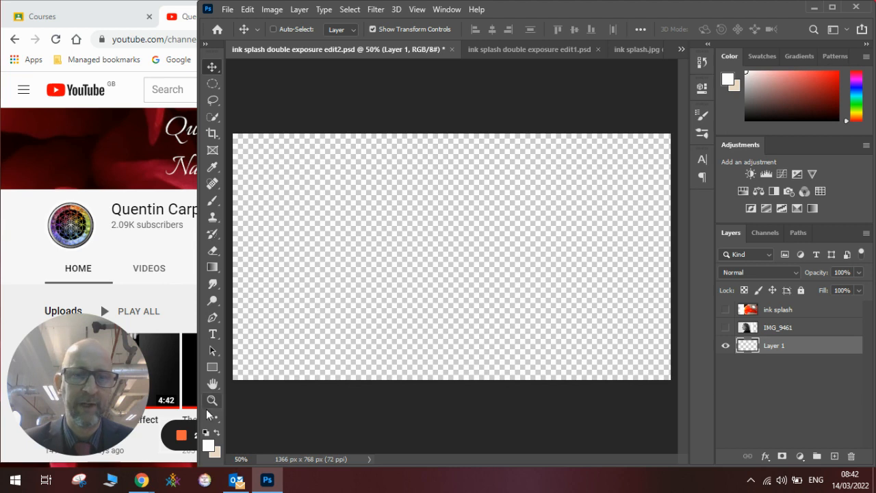
Step: Reset the colours to the defaults and set the foreground to a neutral mid grey, keeping white as background
{"action": "left_click", "coordinate": [216, 433]}
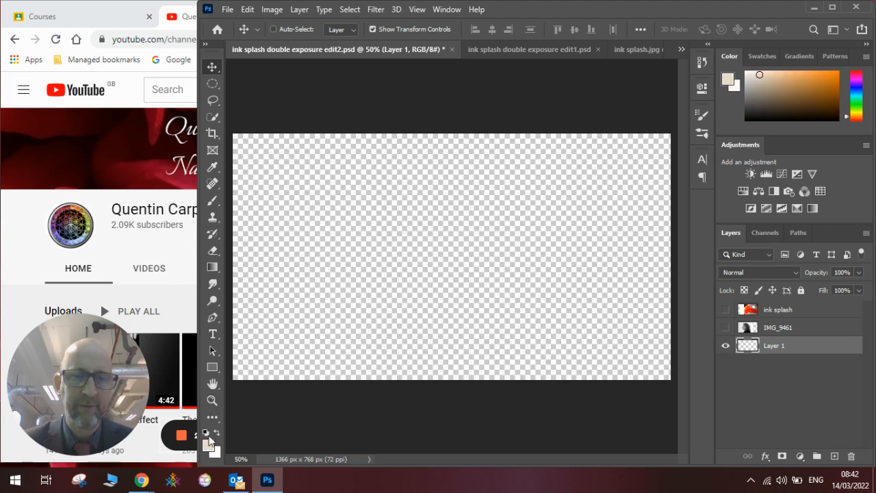
{"action": "left_click", "coordinate": [205, 434]}
{"action": "left_click_drag", "start_coordinate": [746, 119], "coordinate": [745, 95]}
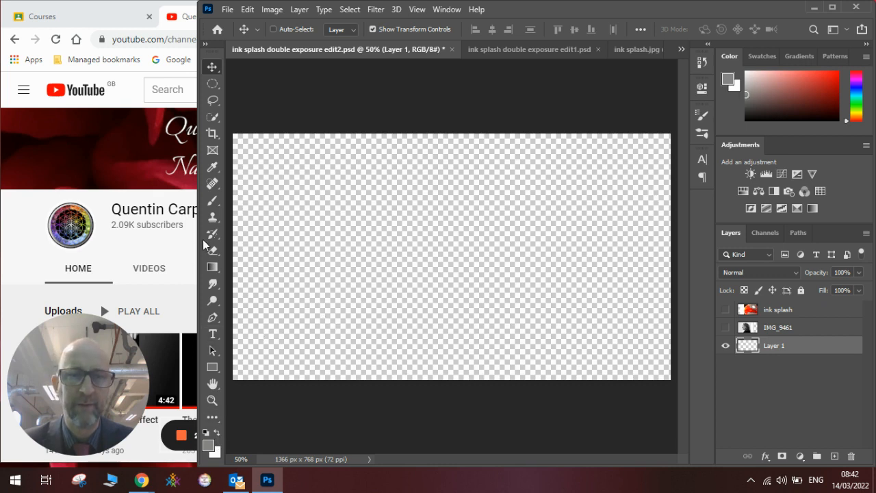
Step: Fill the empty bottom layer with a linear gradient running from grey at the canvas's lower right to white on the left
{"action": "left_click", "coordinate": [213, 271]}
{"action": "right_click", "coordinate": [213, 270]}
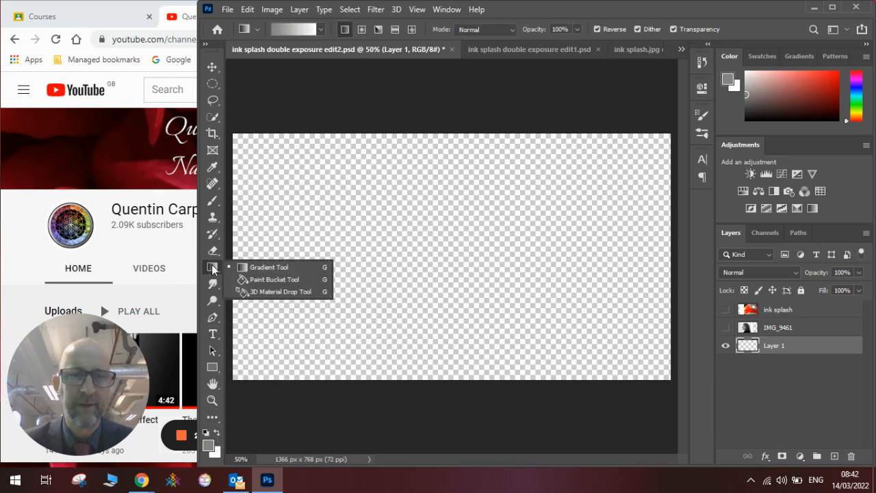
{"action": "left_click", "coordinate": [239, 268]}
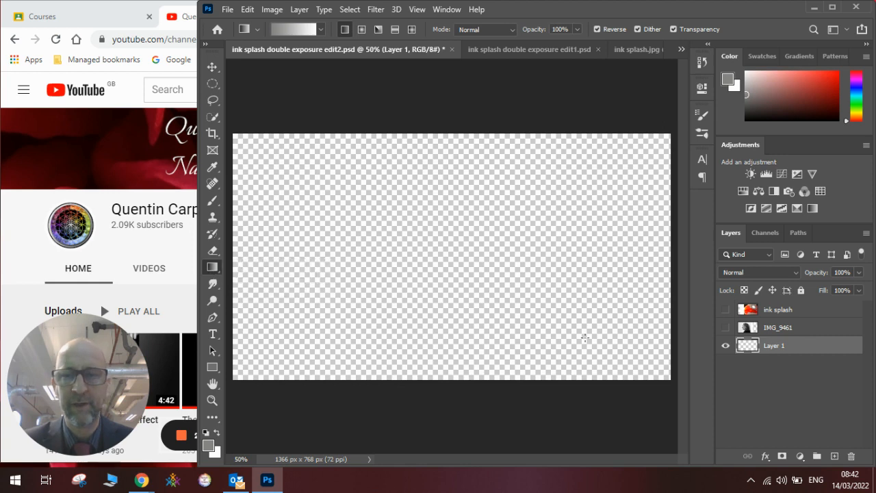
{"action": "left_click_drag", "start_coordinate": [651, 352], "coordinate": [630, 343]}
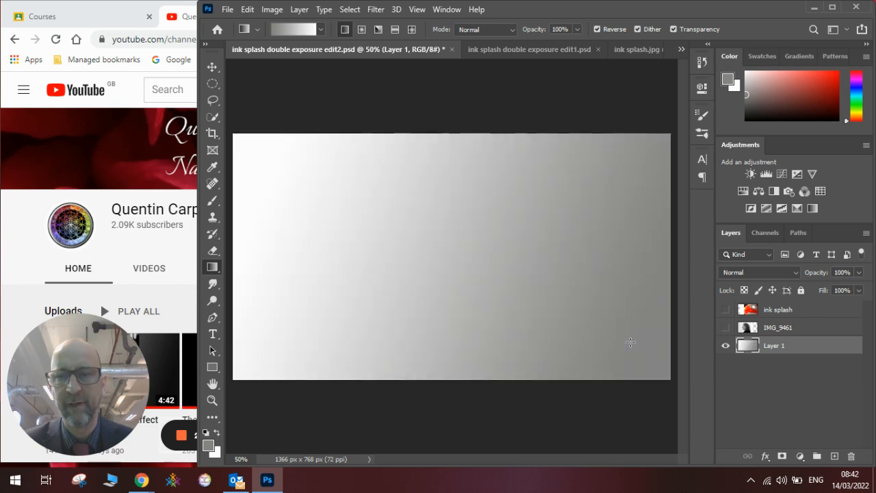
Step: Show the IMG_9461 portrait layer and add a layer mask to it
{"action": "left_click", "coordinate": [726, 327]}
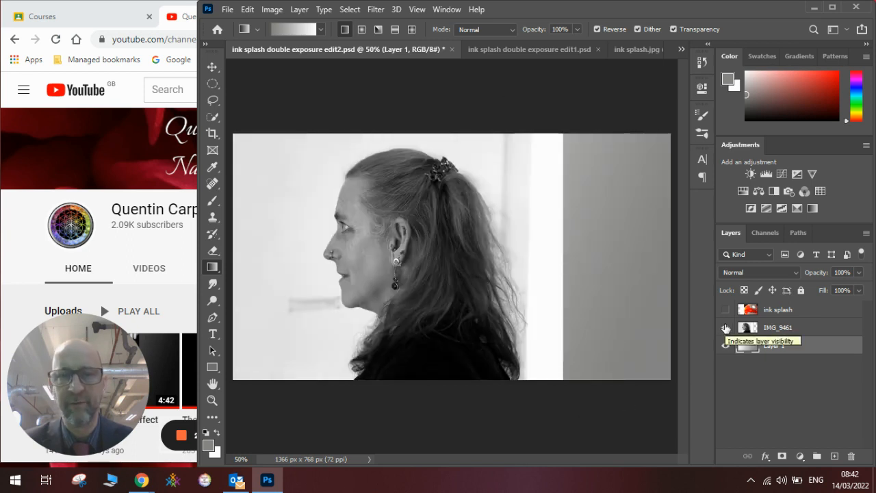
{"action": "left_click", "coordinate": [774, 329]}
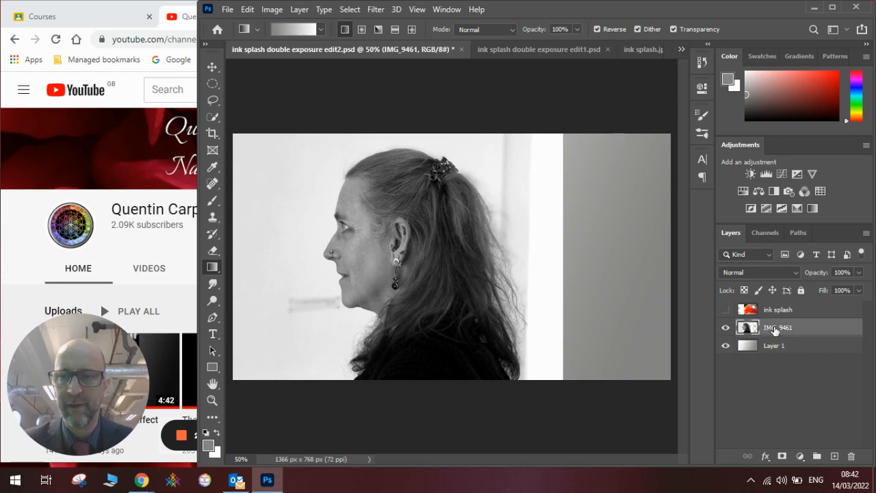
{"action": "left_click", "coordinate": [782, 456]}
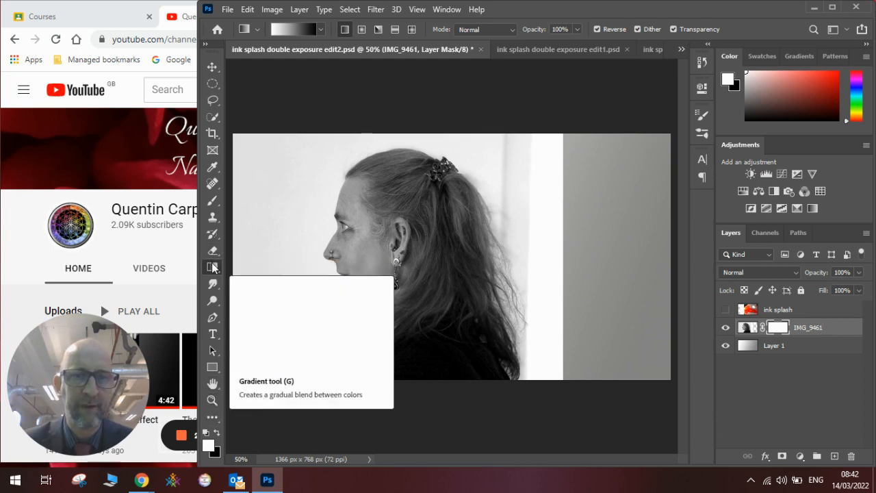
Step: Paint black on the portrait's mask with a 259 px Soft Round brush, hiding its hard right edge and the back of the hair
{"action": "left_click", "coordinate": [218, 435]}
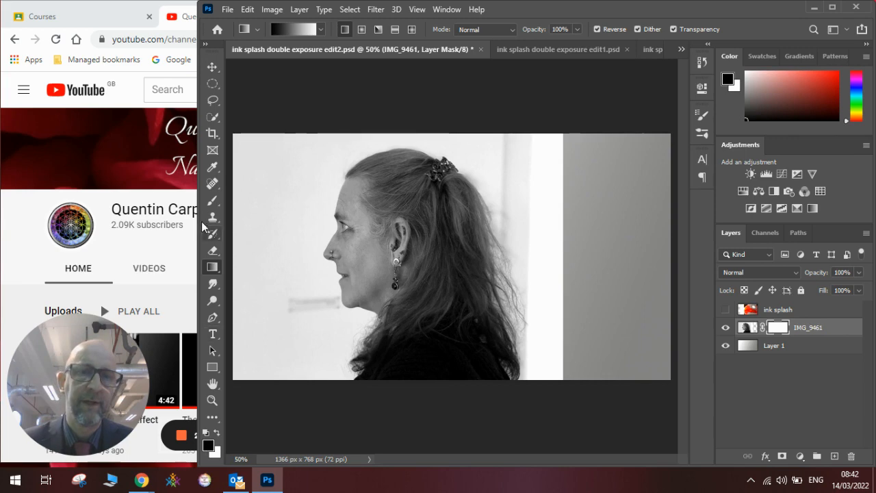
{"action": "left_click", "coordinate": [212, 202]}
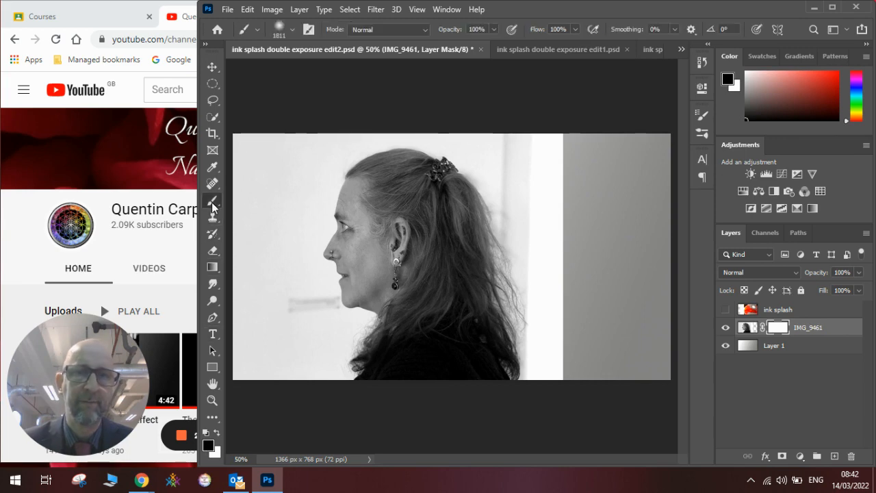
{"action": "left_click", "coordinate": [292, 30]}
{"action": "left_click", "coordinate": [333, 70]}
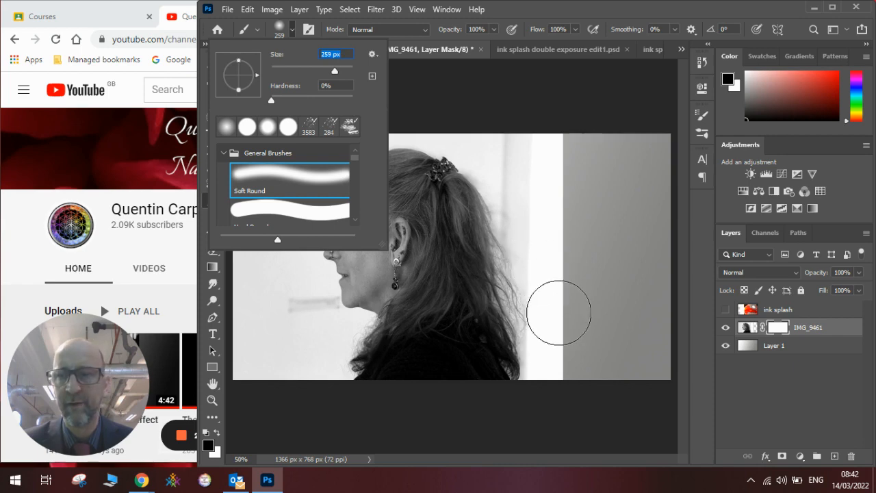
{"action": "mouse_move", "coordinate": [556, 302]}
{"action": "left_mouse_down"}
{"action": "mouse_move", "coordinate": [533, 201]}
{"action": "mouse_move", "coordinate": [539, 185]}
{"action": "mouse_move", "coordinate": [543, 246]}
{"action": "mouse_move", "coordinate": [509, 246]}
{"action": "mouse_move", "coordinate": [490, 223]}
{"action": "mouse_move", "coordinate": [518, 246]}
{"action": "mouse_move", "coordinate": [538, 322]}
{"action": "mouse_move", "coordinate": [520, 290]}
{"action": "mouse_move", "coordinate": [540, 324]}
{"action": "mouse_move", "coordinate": [508, 354]}
{"action": "mouse_move", "coordinate": [511, 332]}
{"action": "mouse_move", "coordinate": [425, 397]}
{"action": "mouse_move", "coordinate": [553, 372]}
{"action": "mouse_move", "coordinate": [442, 394]}
{"action": "mouse_move", "coordinate": [540, 284]}
{"action": "mouse_move", "coordinate": [517, 185]}
{"action": "mouse_move", "coordinate": [538, 139]}
{"action": "mouse_move", "coordinate": [496, 126]}
{"action": "mouse_move", "coordinate": [536, 147]}
{"action": "mouse_move", "coordinate": [493, 130]}
{"action": "mouse_move", "coordinate": [515, 153]}
{"action": "mouse_move", "coordinate": [499, 133]}
{"action": "left_mouse_up"}
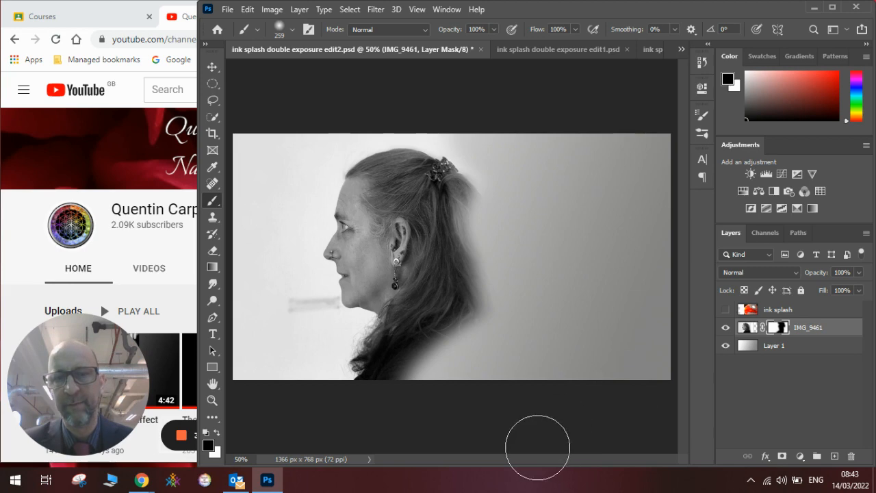
Step: Show the ink splash layer and mask it in black over the face, the area in front of it and the ink photo's outer edges
{"action": "left_click", "coordinate": [725, 312]}
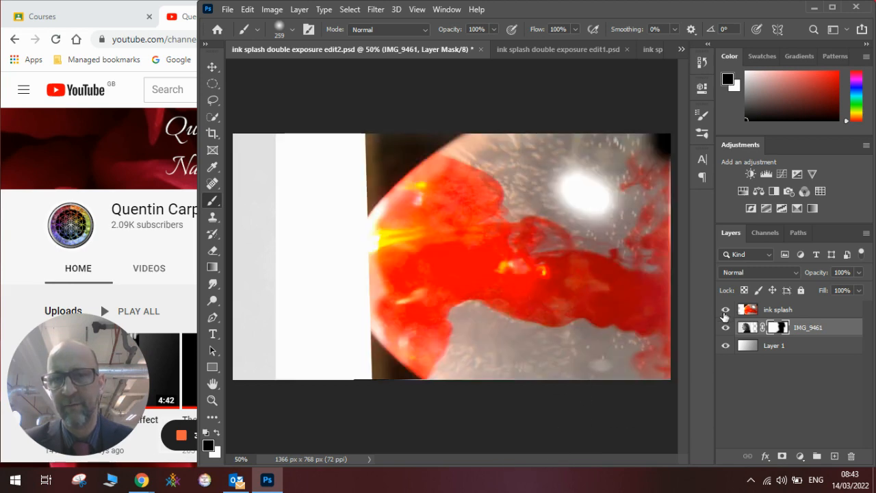
{"action": "left_click", "coordinate": [785, 312]}
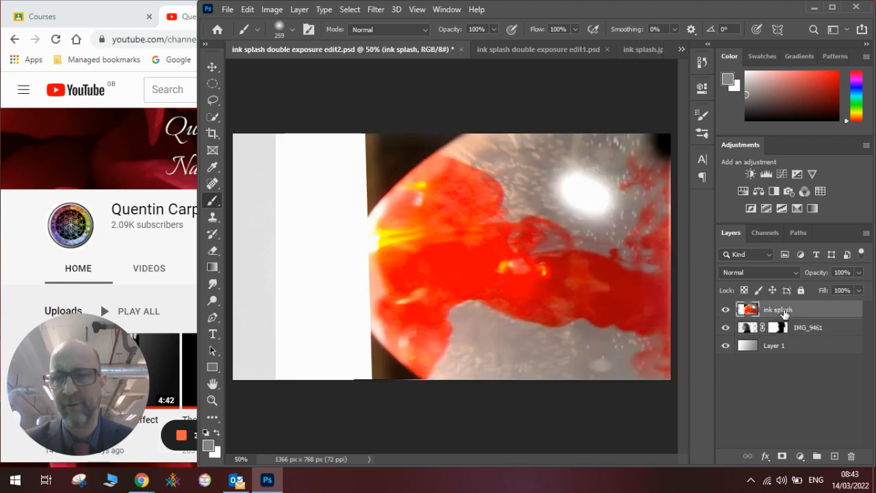
{"action": "left_click", "coordinate": [784, 456]}
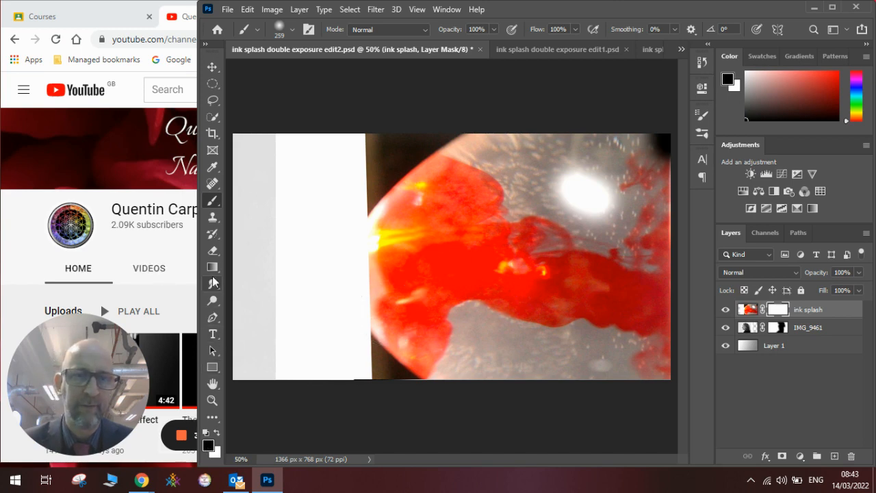
{"action": "mouse_move", "coordinate": [297, 118]}
{"action": "left_mouse_down"}
{"action": "mouse_move", "coordinate": [270, 182]}
{"action": "mouse_move", "coordinate": [285, 164]}
{"action": "mouse_move", "coordinate": [290, 184]}
{"action": "mouse_move", "coordinate": [272, 293]}
{"action": "mouse_move", "coordinate": [289, 259]}
{"action": "mouse_move", "coordinate": [309, 247]}
{"action": "mouse_move", "coordinate": [272, 303]}
{"action": "mouse_move", "coordinate": [282, 299]}
{"action": "mouse_move", "coordinate": [281, 332]}
{"action": "mouse_move", "coordinate": [299, 362]}
{"action": "mouse_move", "coordinate": [315, 350]}
{"action": "mouse_move", "coordinate": [309, 291]}
{"action": "mouse_move", "coordinate": [345, 184]}
{"action": "mouse_move", "coordinate": [335, 190]}
{"action": "mouse_move", "coordinate": [351, 184]}
{"action": "mouse_move", "coordinate": [360, 163]}
{"action": "mouse_move", "coordinate": [359, 150]}
{"action": "mouse_move", "coordinate": [329, 153]}
{"action": "mouse_move", "coordinate": [382, 135]}
{"action": "mouse_move", "coordinate": [331, 186]}
{"action": "mouse_move", "coordinate": [377, 168]}
{"action": "mouse_move", "coordinate": [418, 140]}
{"action": "mouse_move", "coordinate": [391, 147]}
{"action": "mouse_move", "coordinate": [411, 136]}
{"action": "mouse_move", "coordinate": [490, 115]}
{"action": "left_mouse_up"}
{"action": "mouse_move", "coordinate": [462, 127]}
{"action": "left_mouse_down"}
{"action": "mouse_move", "coordinate": [410, 150]}
{"action": "mouse_move", "coordinate": [344, 208]}
{"action": "mouse_move", "coordinate": [328, 238]}
{"action": "mouse_move", "coordinate": [360, 248]}
{"action": "mouse_move", "coordinate": [334, 313]}
{"action": "mouse_move", "coordinate": [350, 262]}
{"action": "mouse_move", "coordinate": [340, 284]}
{"action": "mouse_move", "coordinate": [342, 339]}
{"action": "mouse_move", "coordinate": [349, 335]}
{"action": "mouse_move", "coordinate": [327, 370]}
{"action": "mouse_move", "coordinate": [356, 336]}
{"action": "mouse_move", "coordinate": [349, 377]}
{"action": "mouse_move", "coordinate": [358, 360]}
{"action": "mouse_move", "coordinate": [371, 368]}
{"action": "mouse_move", "coordinate": [375, 360]}
{"action": "mouse_move", "coordinate": [358, 378]}
{"action": "mouse_move", "coordinate": [378, 350]}
{"action": "mouse_move", "coordinate": [333, 407]}
{"action": "left_mouse_up"}
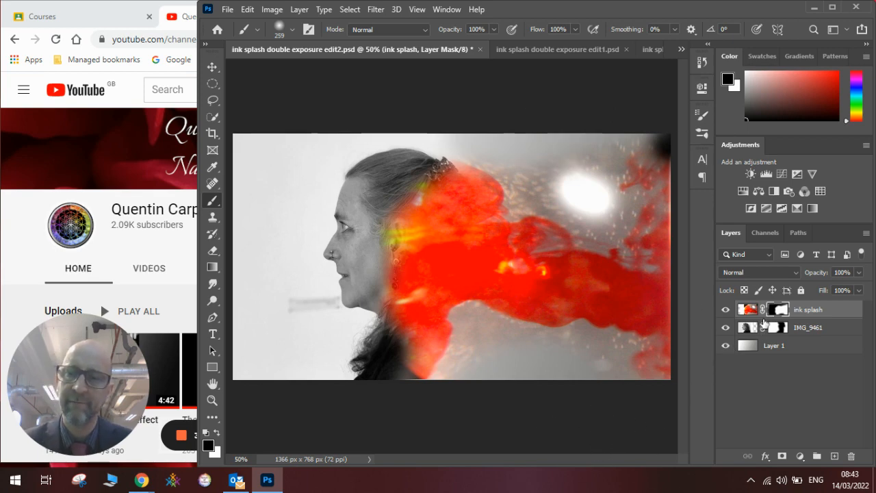
Step: Set the ink splash layer's blend mode to Pin Light and its opacity to 95%
{"action": "left_click", "coordinate": [745, 314]}
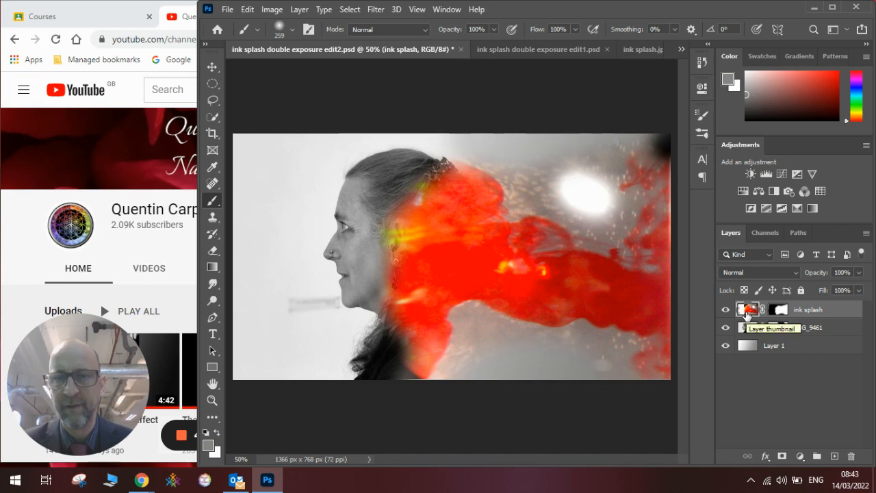
{"action": "left_click", "coordinate": [753, 271]}
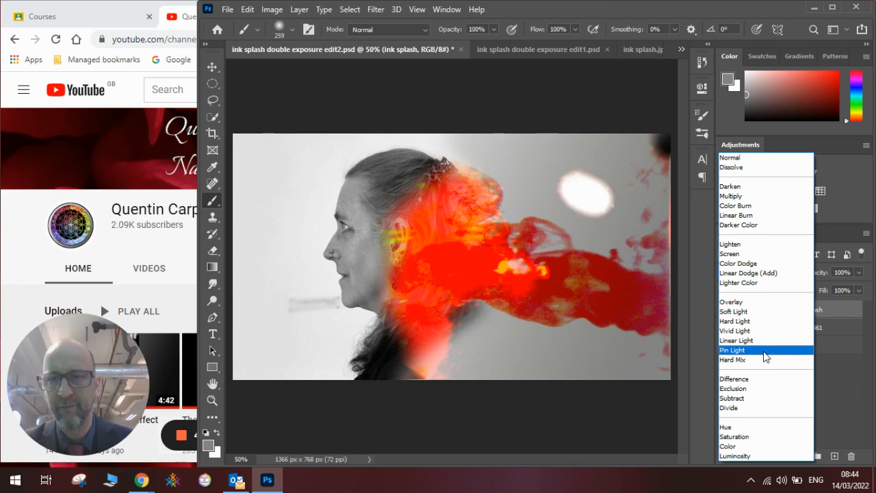
{"action": "left_click", "coordinate": [766, 356]}
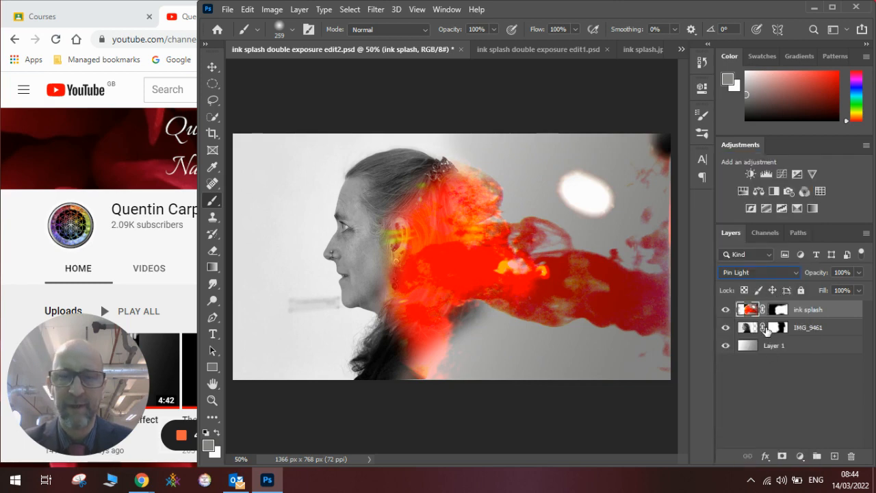
{"action": "left_click", "coordinate": [859, 273]}
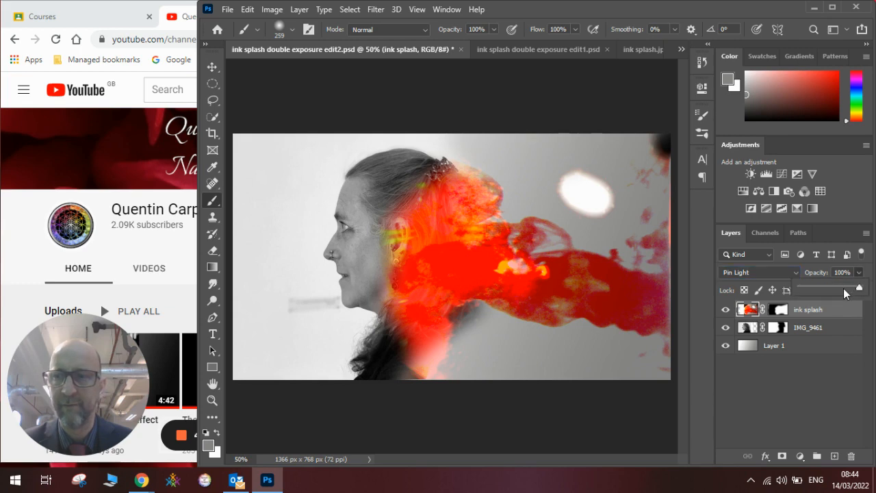
{"action": "left_click_drag", "start_coordinate": [851, 288], "coordinate": [857, 291]}
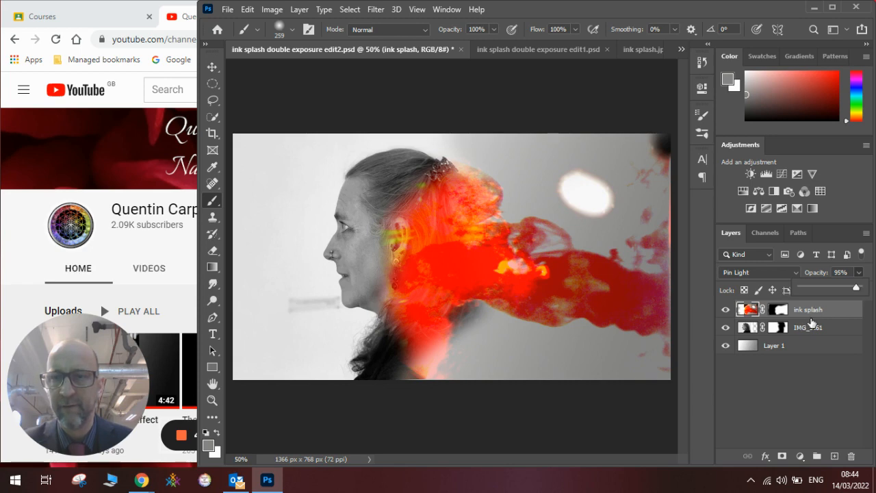
Step: Apply a Hue/Saturation adjustment to the ink splash image with hue -1, saturation +1 and lightness -10
{"action": "left_click", "coordinate": [742, 313]}
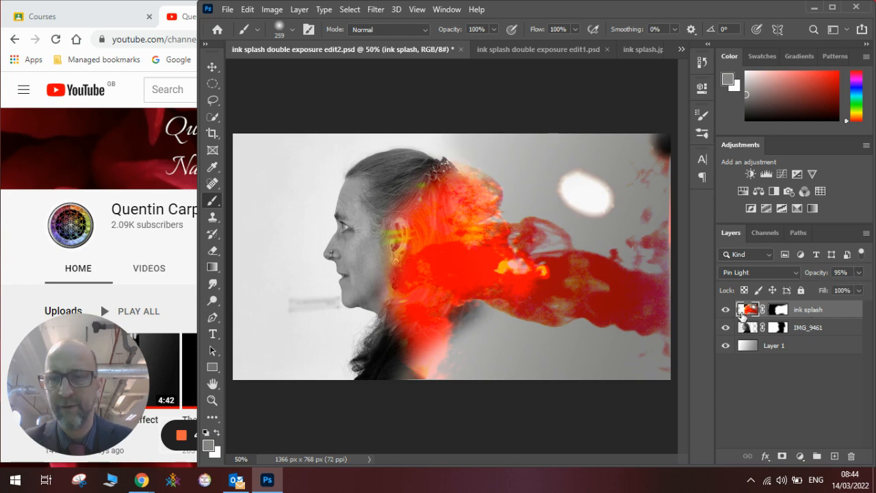
{"action": "left_click", "coordinate": [272, 9]}
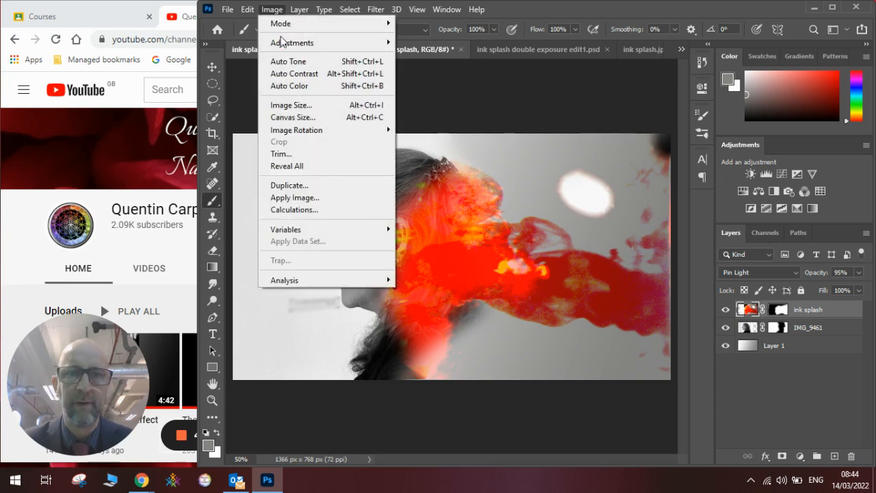
{"action": "mouse_move", "coordinate": [286, 42]}
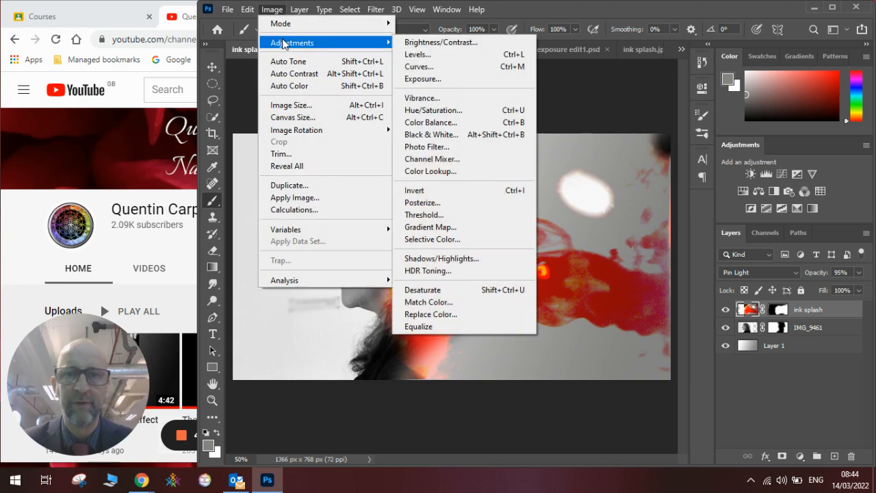
{"action": "left_click", "coordinate": [447, 111]}
{"action": "left_click_drag", "start_coordinate": [615, 72], "coordinate": [688, 25]}
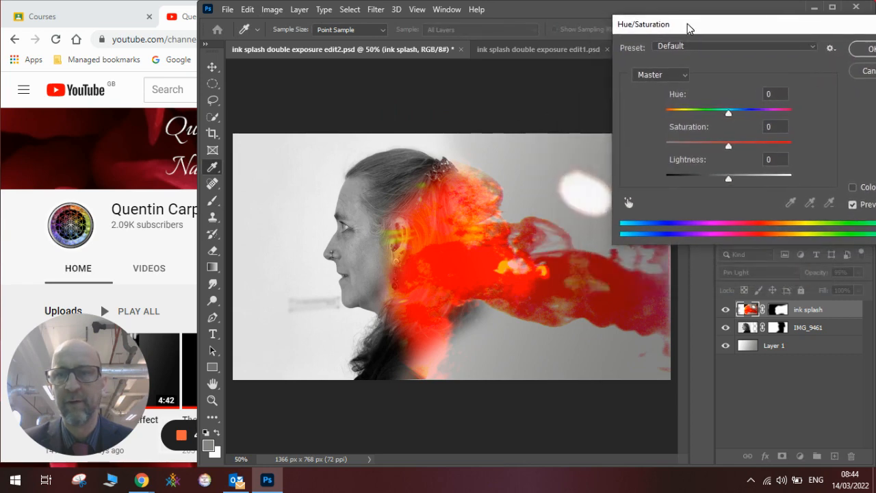
{"action": "mouse_move", "coordinate": [729, 145]}
{"action": "left_mouse_down"}
{"action": "mouse_move", "coordinate": [715, 145]}
{"action": "mouse_move", "coordinate": [746, 145]}
{"action": "mouse_move", "coordinate": [717, 145]}
{"action": "mouse_move", "coordinate": [729, 145]}
{"action": "left_mouse_up"}
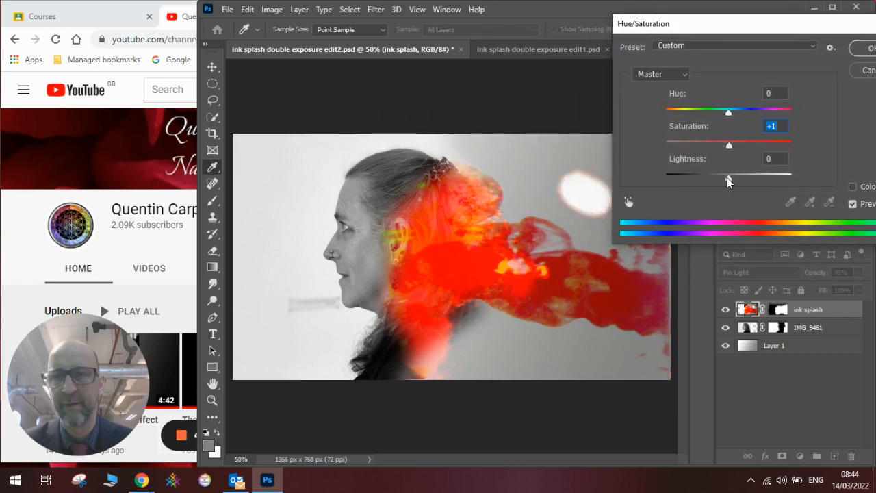
{"action": "left_click_drag", "start_coordinate": [728, 177], "coordinate": [725, 182]}
{"action": "mouse_move", "coordinate": [728, 111]}
{"action": "left_mouse_down"}
{"action": "mouse_move", "coordinate": [719, 117]}
{"action": "mouse_move", "coordinate": [730, 115]}
{"action": "left_mouse_up"}
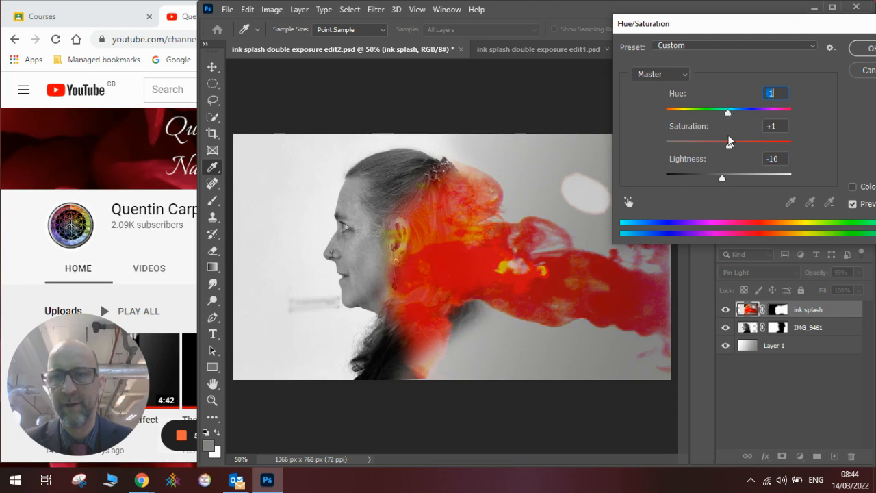
{"action": "left_click", "coordinate": [862, 49]}
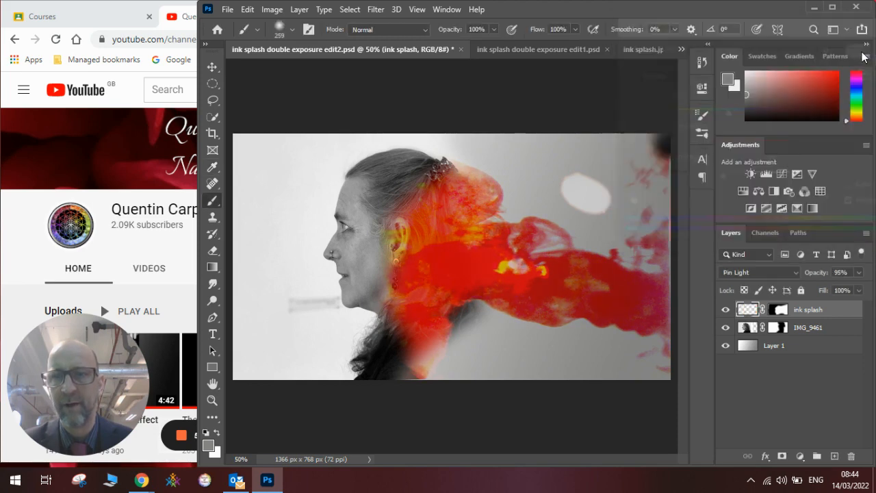
Step: Paint more black on the IMG_9461 mask to remove the dark remains of hair and shoulder behind the ink
{"action": "key", "text": "b"}
{"action": "left_click", "coordinate": [773, 327]}
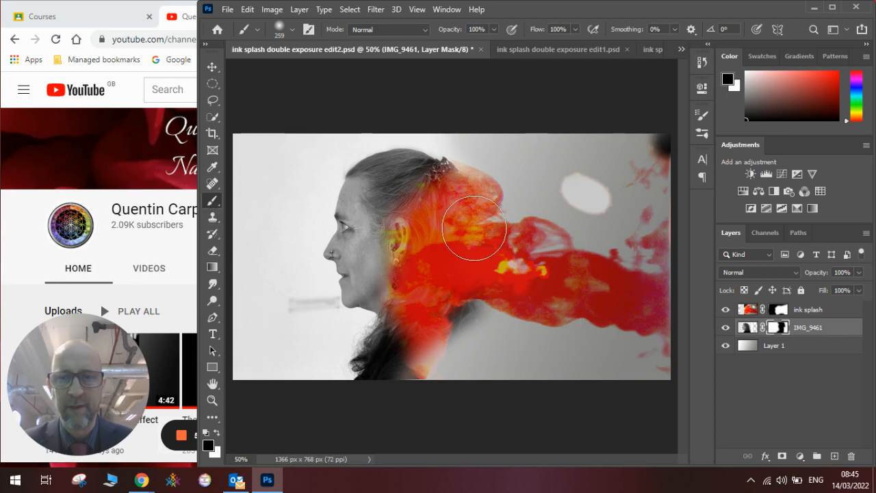
{"action": "mouse_move", "coordinate": [479, 276]}
{"action": "left_mouse_down"}
{"action": "mouse_move", "coordinate": [456, 315]}
{"action": "mouse_move", "coordinate": [465, 305]}
{"action": "mouse_move", "coordinate": [453, 328]}
{"action": "mouse_move", "coordinate": [473, 326]}
{"action": "mouse_move", "coordinate": [460, 354]}
{"action": "mouse_move", "coordinate": [497, 202]}
{"action": "left_mouse_up"}
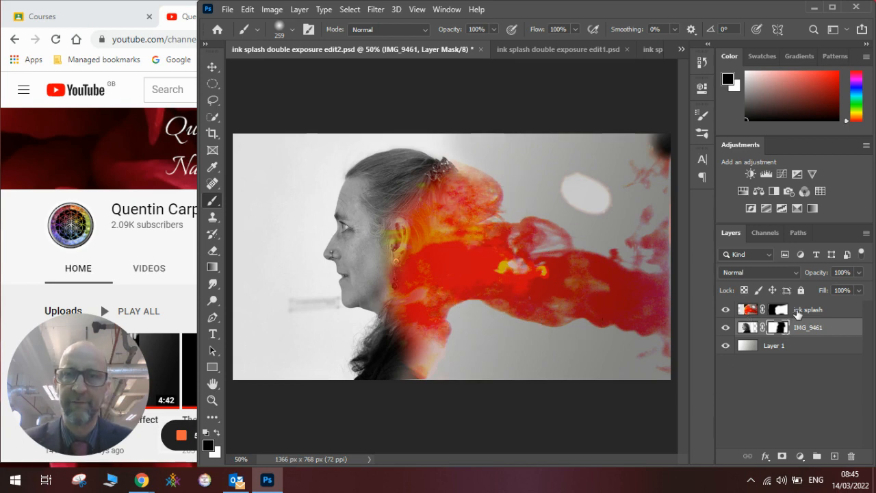
Step: Compare the composite with the earlier version in ink splash double exposure edit1.psd, returning to edit2.psd
{"action": "left_click", "coordinate": [553, 49]}
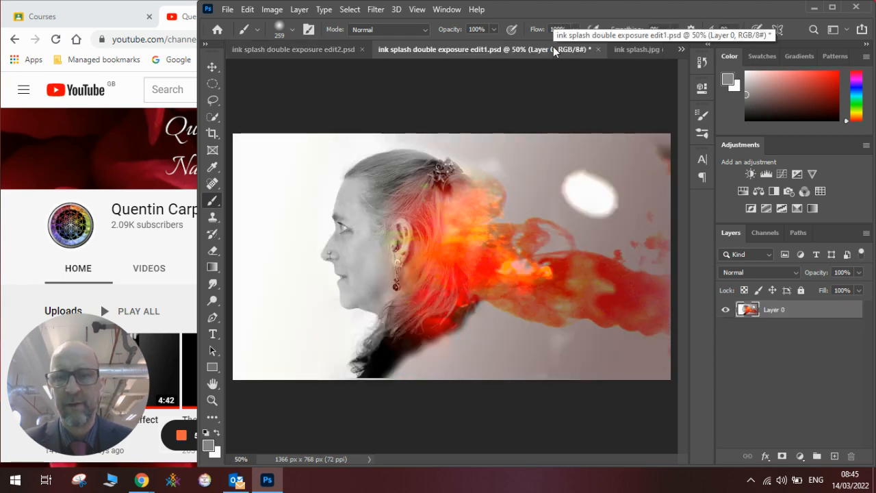
{"action": "left_click", "coordinate": [315, 52]}
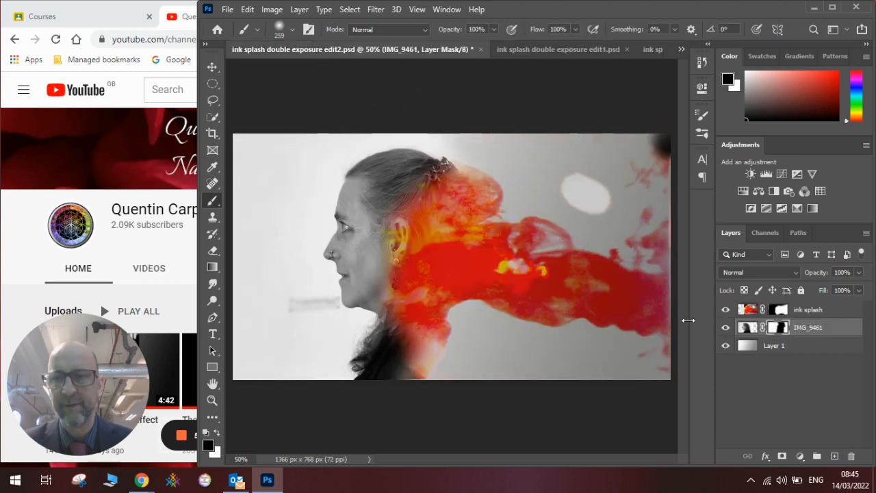
Step: Dab grey over the ear and cheek on the ink splash layer, enlarging the soft brush to 511 px, and raise the layer's opacity to 100%
{"action": "left_click", "coordinate": [798, 311]}
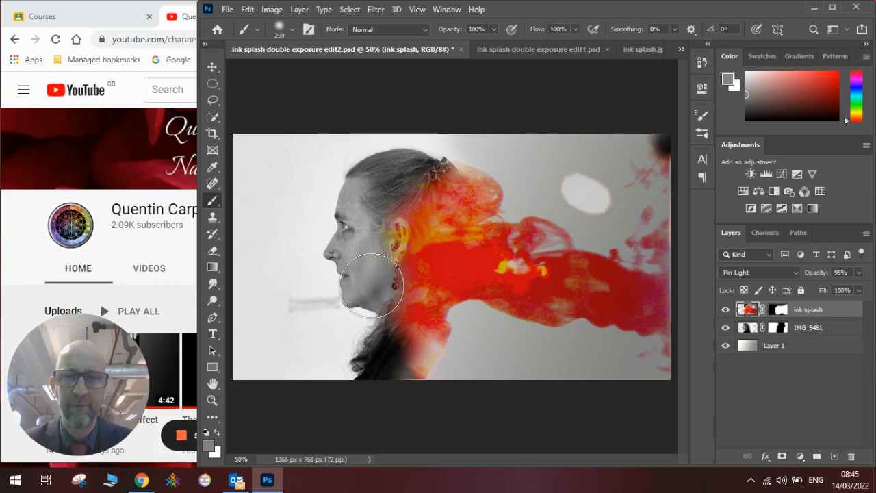
{"action": "left_click", "coordinate": [383, 266]}
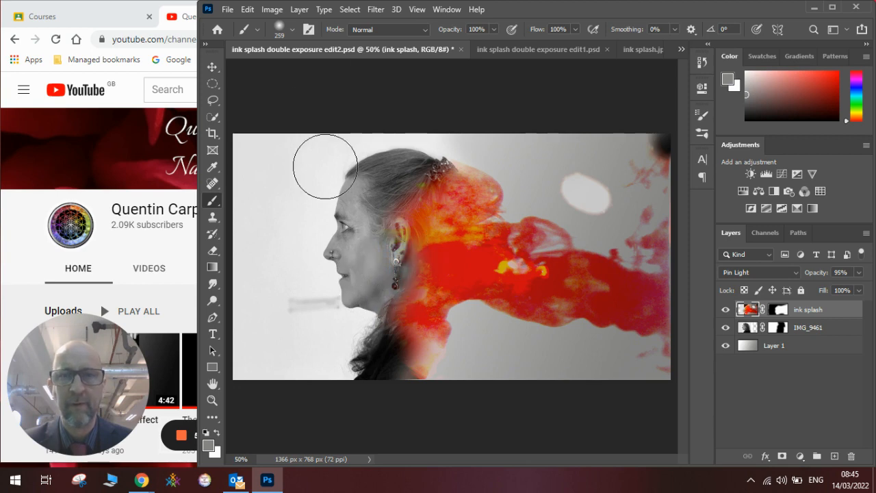
{"action": "left_click", "coordinate": [293, 30]}
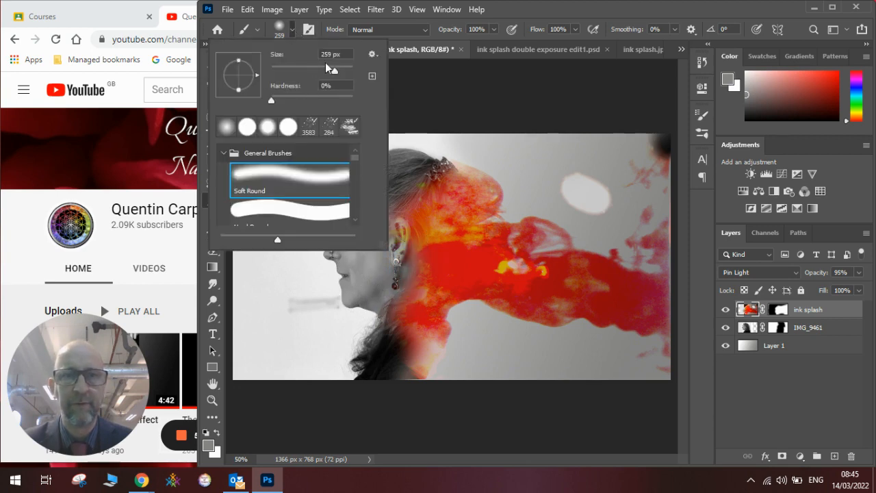
{"action": "left_click_drag", "start_coordinate": [339, 71], "coordinate": [341, 72]}
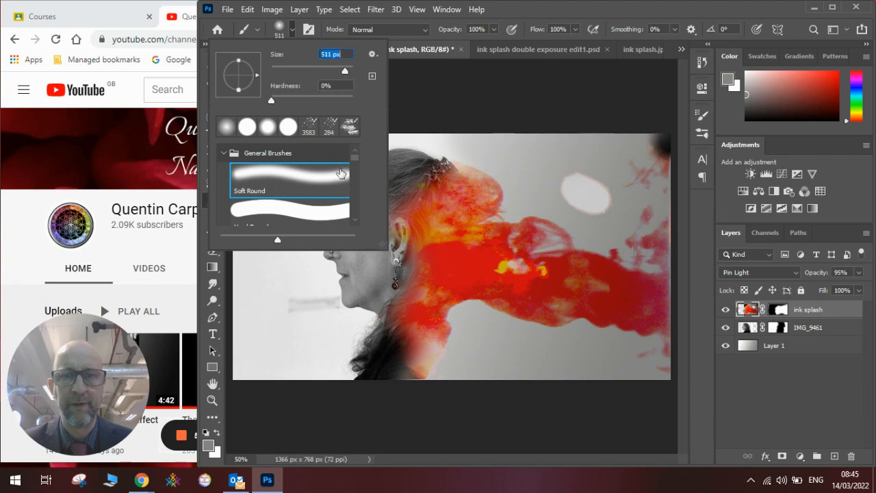
{"action": "left_click", "coordinate": [324, 284]}
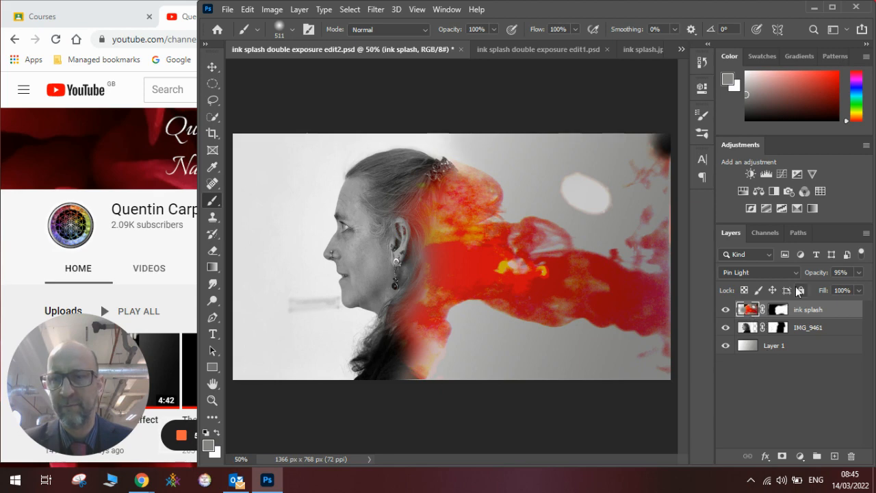
{"action": "left_click", "coordinate": [860, 274]}
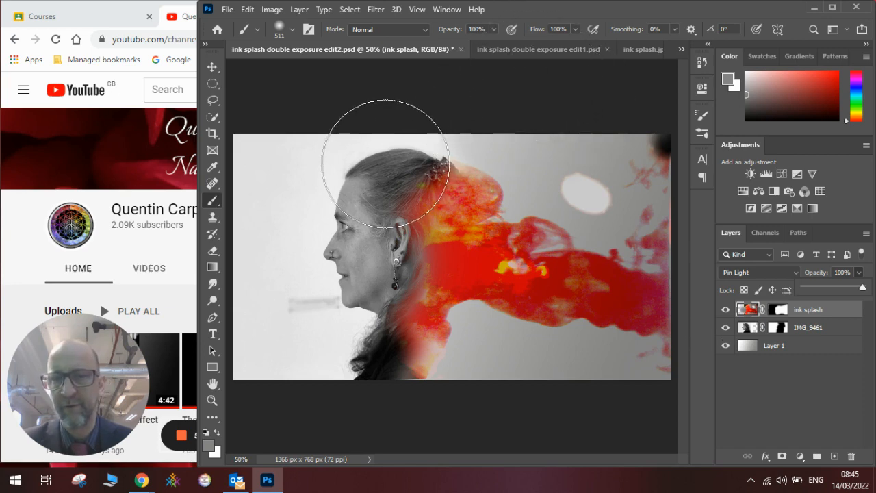
Step: Switch to the Chrome window and open the playlists of the YouTube channel
{"action": "left_click", "coordinate": [136, 100]}
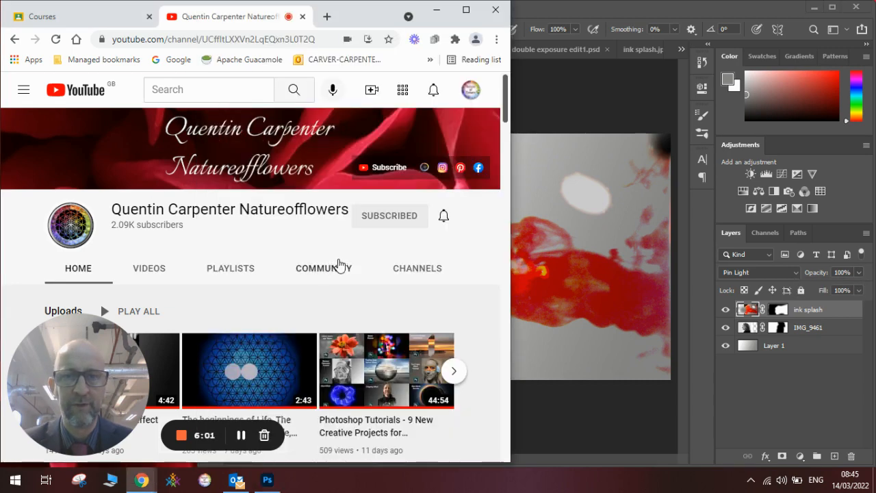
{"action": "left_click", "coordinate": [239, 272]}
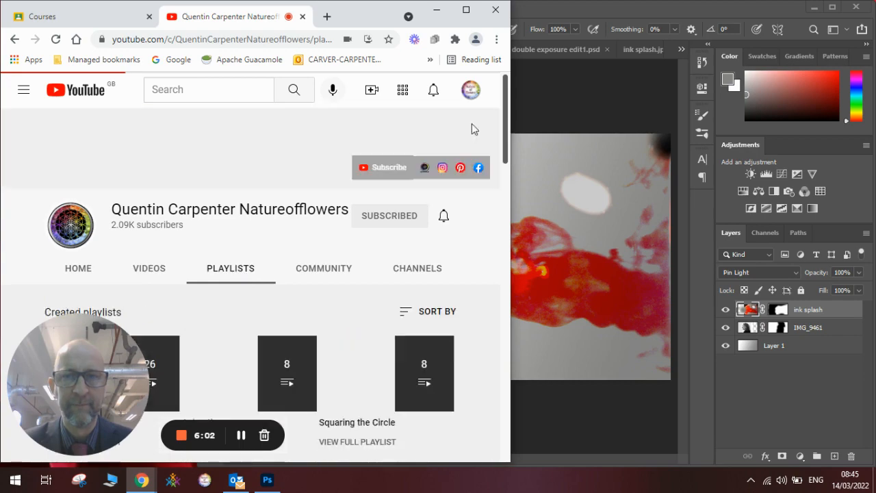
Step: Open the full Portraits playlist of the YouTube channel and look through its Photoshop portrait and double exposure tutorials
{"action": "left_click_drag", "start_coordinate": [503, 118], "coordinate": [482, 351]}
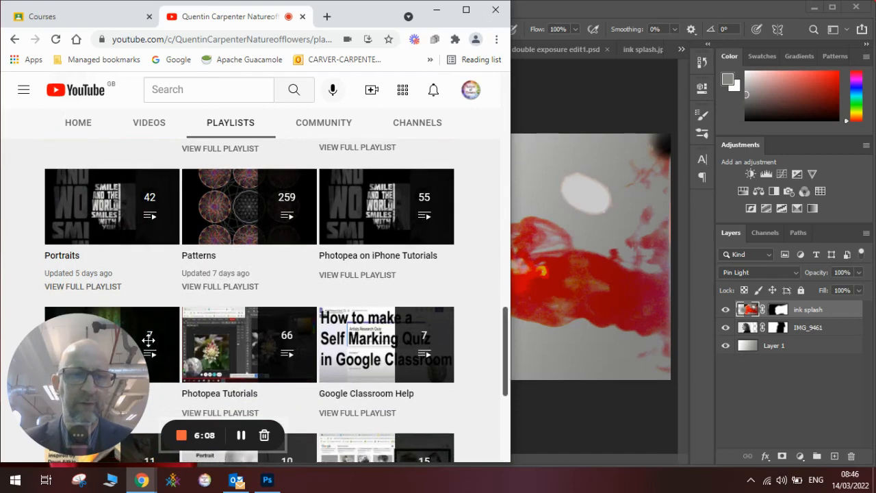
{"action": "left_click", "coordinate": [105, 288]}
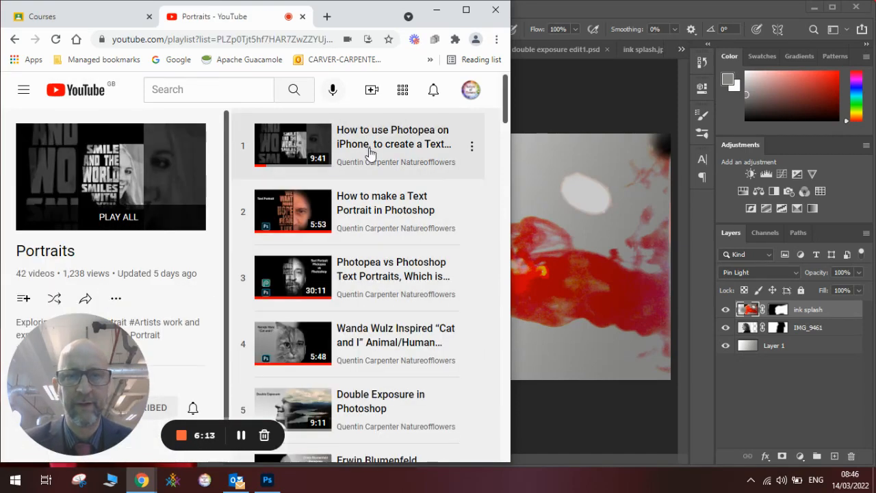
{"action": "left_click_drag", "start_coordinate": [506, 109], "coordinate": [502, 136]}
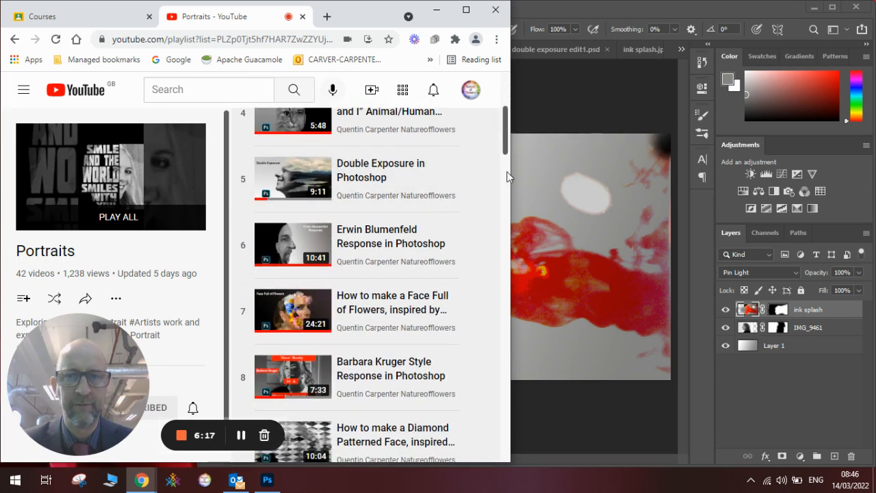
{"action": "left_click_drag", "start_coordinate": [508, 148], "coordinate": [508, 154]}
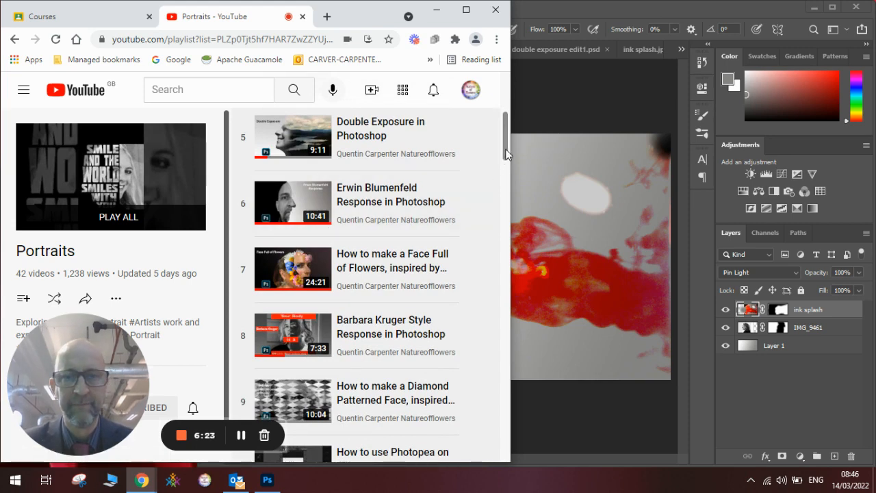
{"action": "left_click_drag", "start_coordinate": [508, 154], "coordinate": [504, 354]}
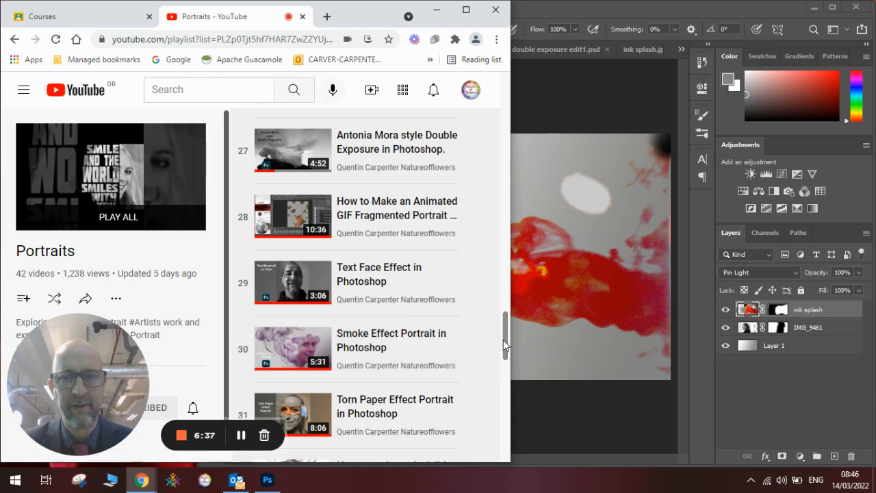
{"action": "left_click_drag", "start_coordinate": [504, 341], "coordinate": [504, 104]}
Step: Switch to Photoshop and apply a Hue/Saturation adjustment to the ink splash layer with hue -132, saturation +10 and lightness +7
{"action": "left_click", "coordinate": [536, 89]}
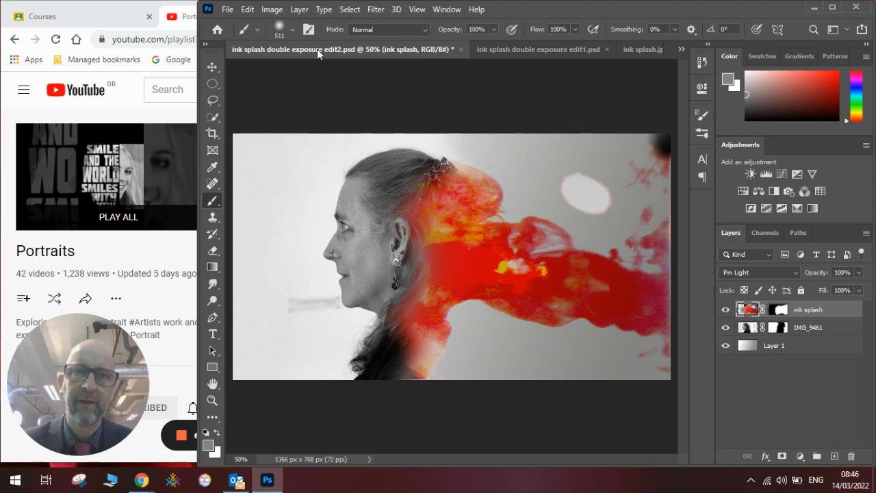
{"action": "left_click", "coordinate": [273, 11]}
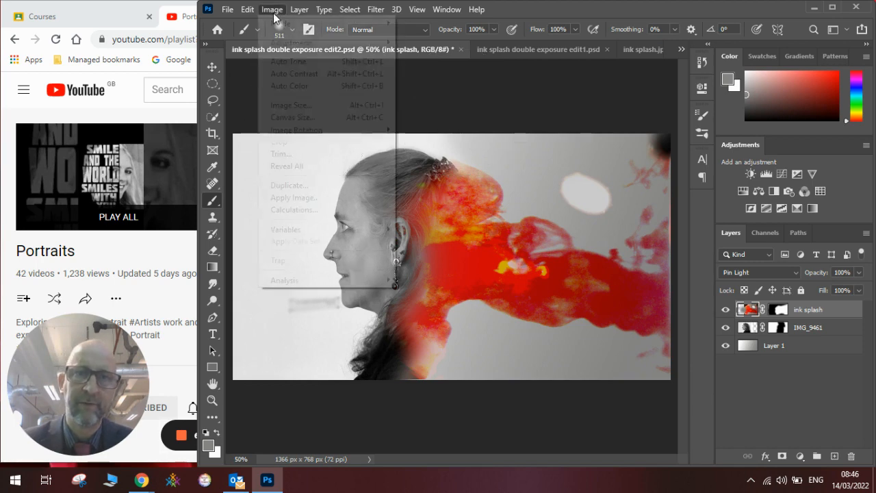
{"action": "mouse_move", "coordinate": [334, 42]}
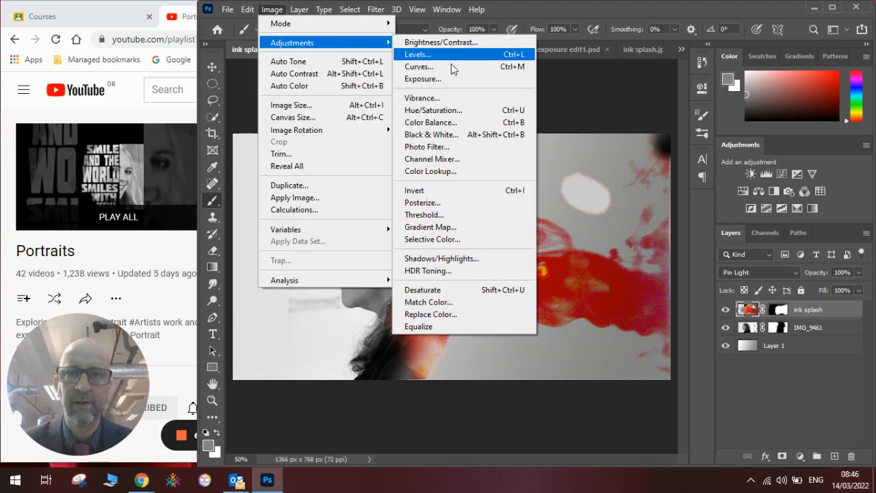
{"action": "left_click", "coordinate": [459, 112]}
{"action": "left_click_drag", "start_coordinate": [497, 67], "coordinate": [803, 9]}
{"action": "left_click_drag", "start_coordinate": [709, 101], "coordinate": [658, 106]}
{"action": "mouse_move", "coordinate": [708, 165]}
{"action": "left_mouse_down"}
{"action": "mouse_move", "coordinate": [725, 162]}
{"action": "mouse_move", "coordinate": [713, 161]}
{"action": "left_mouse_up"}
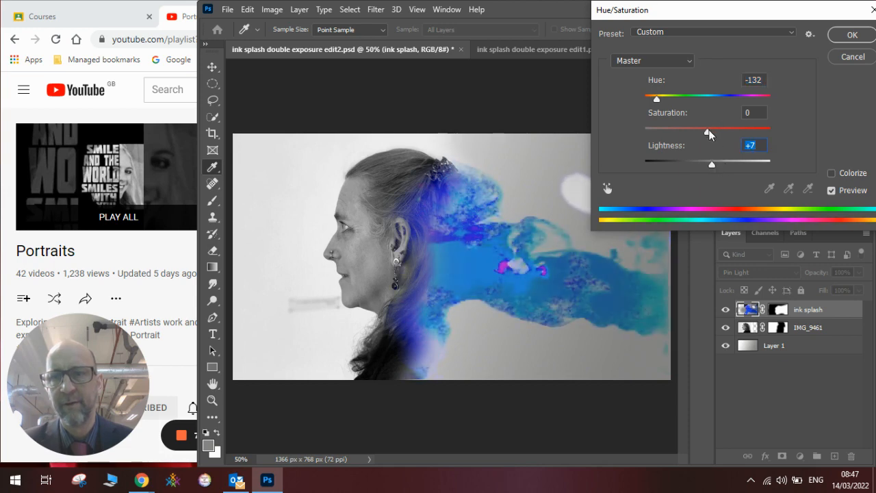
{"action": "mouse_move", "coordinate": [710, 130]}
{"action": "left_mouse_down"}
{"action": "mouse_move", "coordinate": [696, 131]}
{"action": "mouse_move", "coordinate": [722, 133]}
{"action": "mouse_move", "coordinate": [715, 132]}
{"action": "left_mouse_up"}
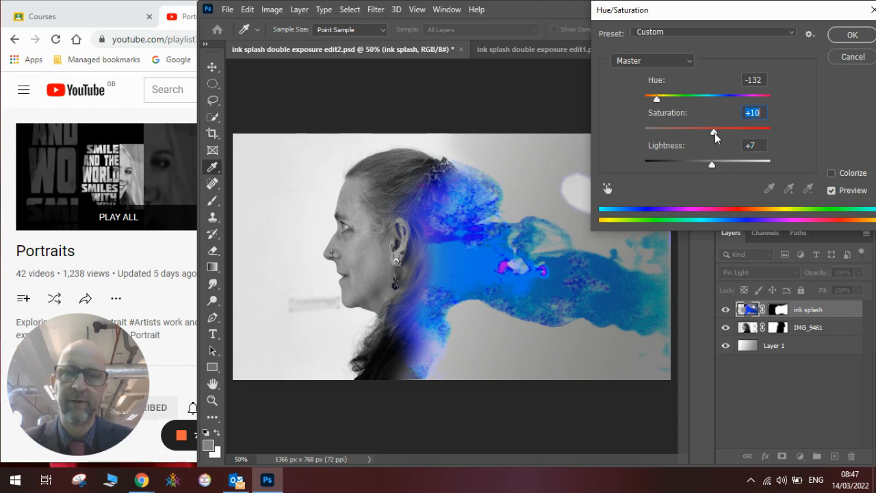
{"action": "left_click_drag", "start_coordinate": [701, 16], "coordinate": [637, 16]}
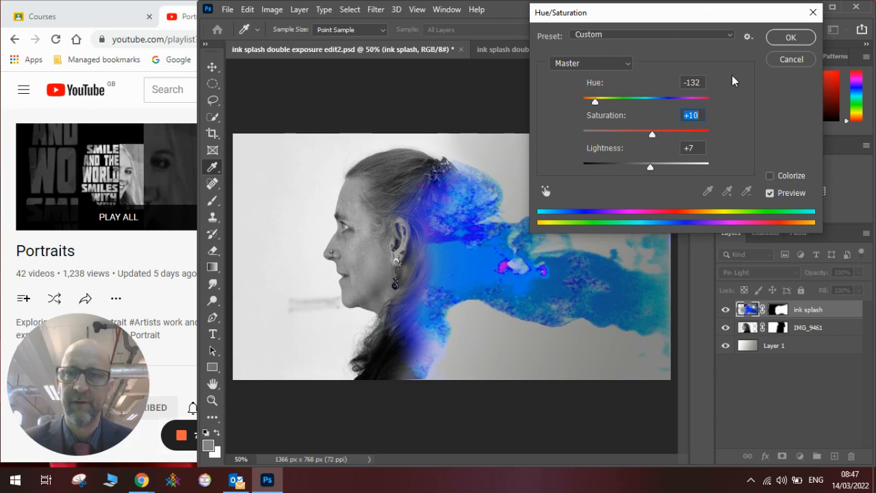
{"action": "left_click", "coordinate": [788, 38]}
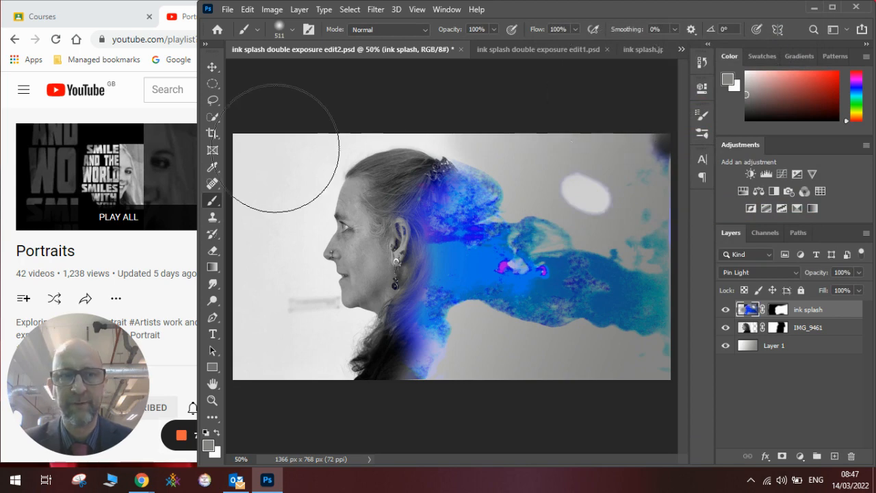
Step: Switch to the Chrome window and open the YouTube channel's home page from the Portraits playlist
{"action": "left_click", "coordinate": [173, 249]}
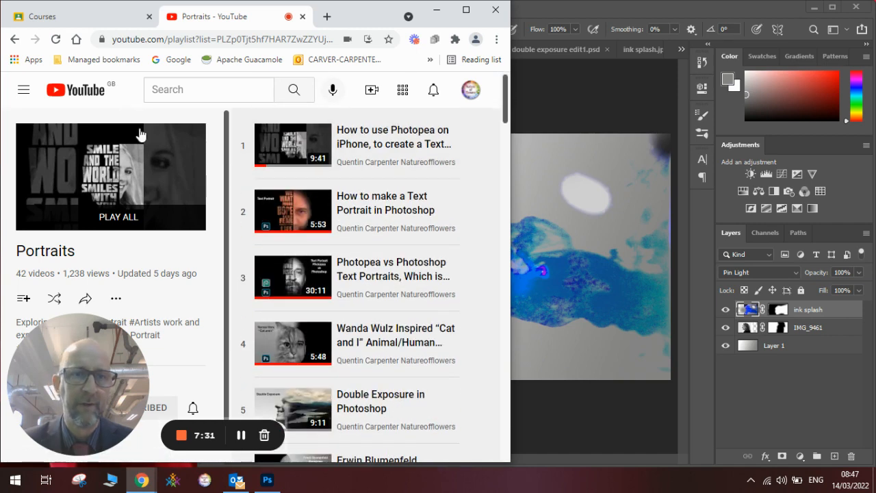
{"action": "left_click_drag", "start_coordinate": [102, 367], "coordinate": [184, 302]}
{"action": "left_click", "coordinate": [28, 396]}
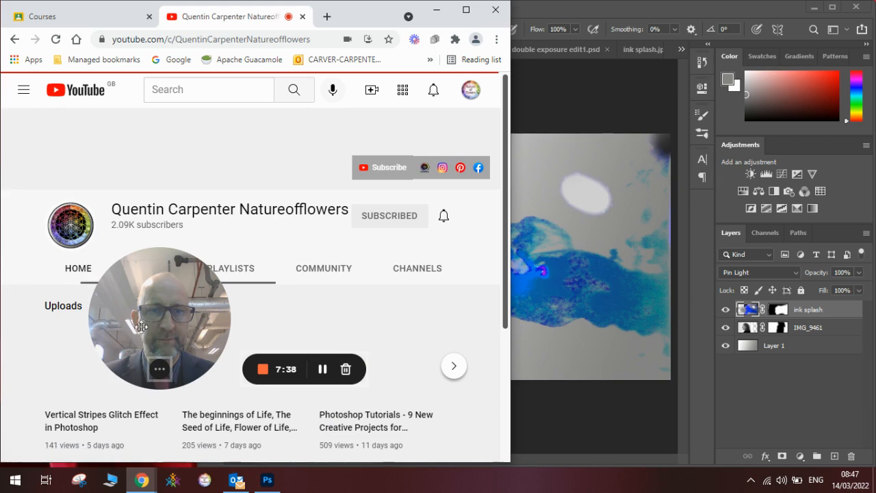
{"action": "left_click_drag", "start_coordinate": [149, 332], "coordinate": [117, 359]}
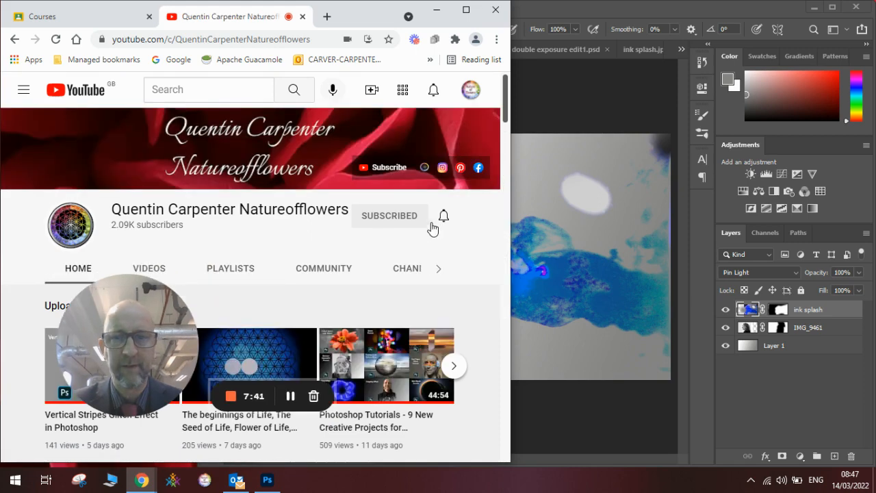